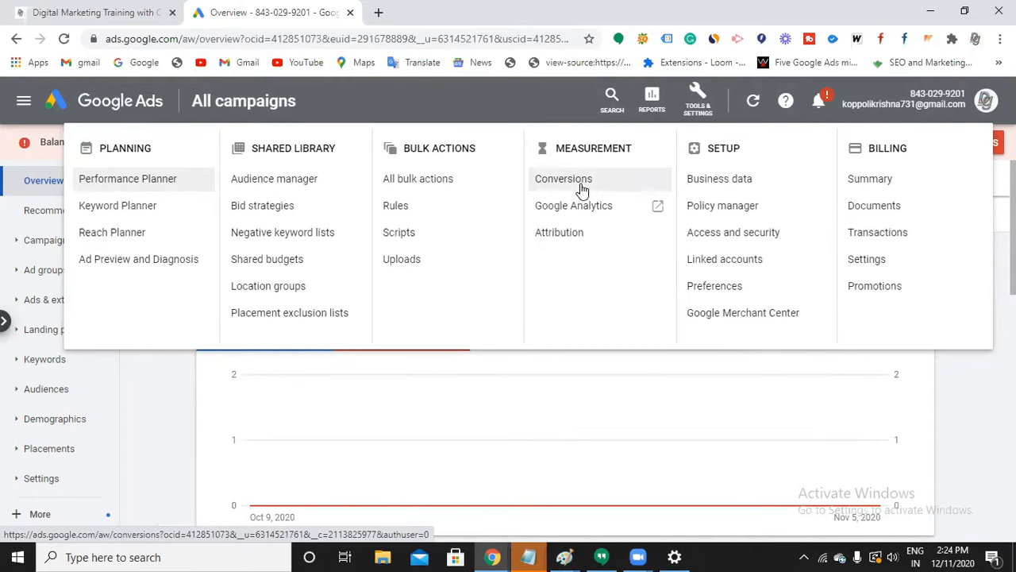
Start a new website conversion action from the account's conversion tracking page
{"action": "left_click", "coordinate": [580, 189]}
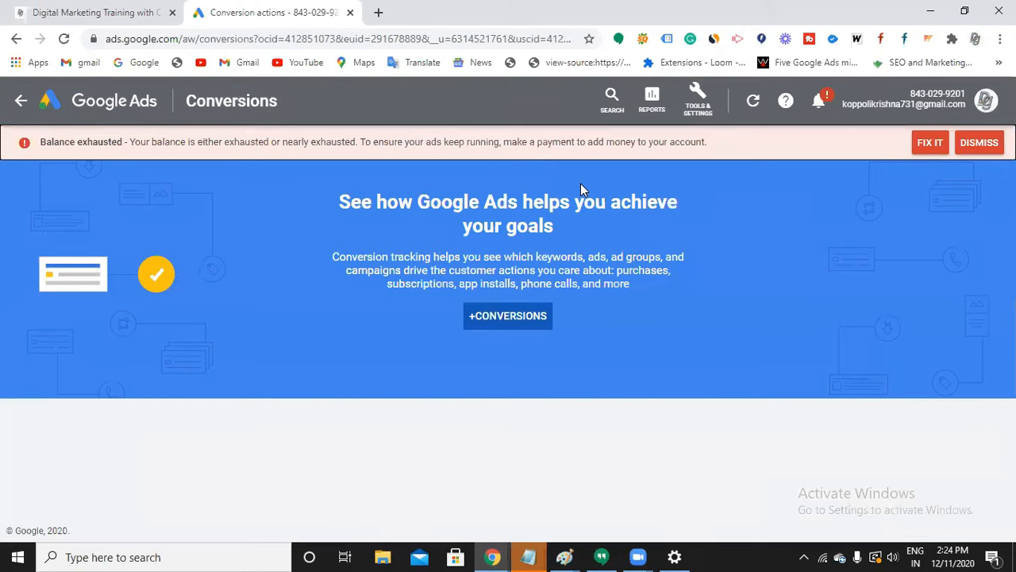
{"action": "left_click", "coordinate": [512, 317]}
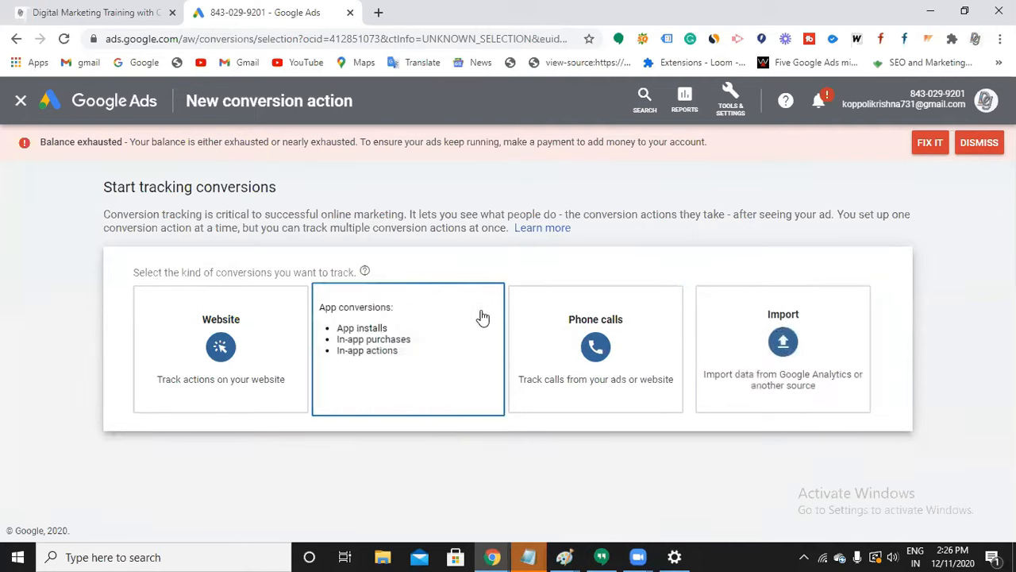
{"action": "left_click", "coordinate": [258, 382]}
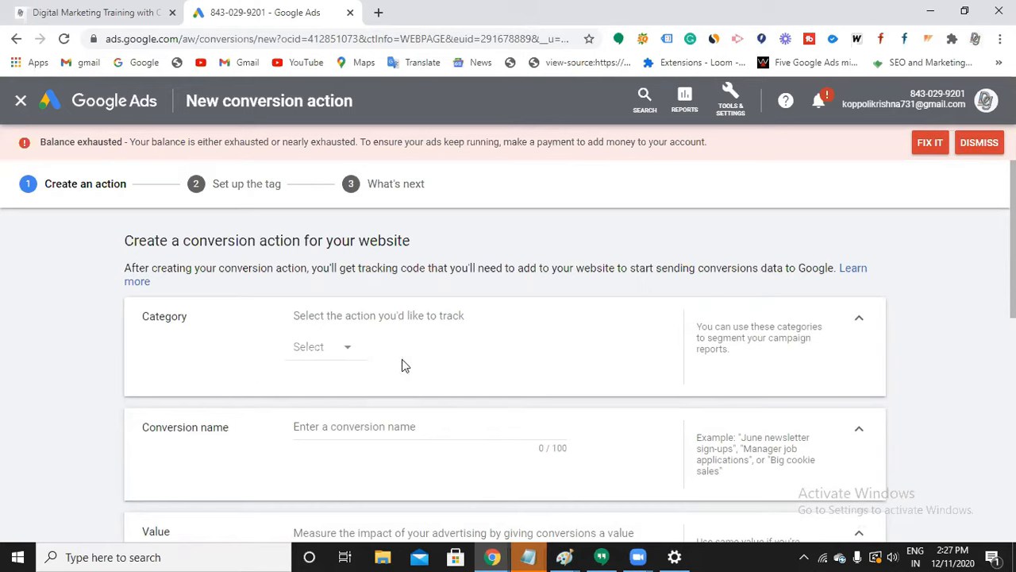
Set the conversion action's category to Submit lead form
{"action": "left_click", "coordinate": [347, 349]}
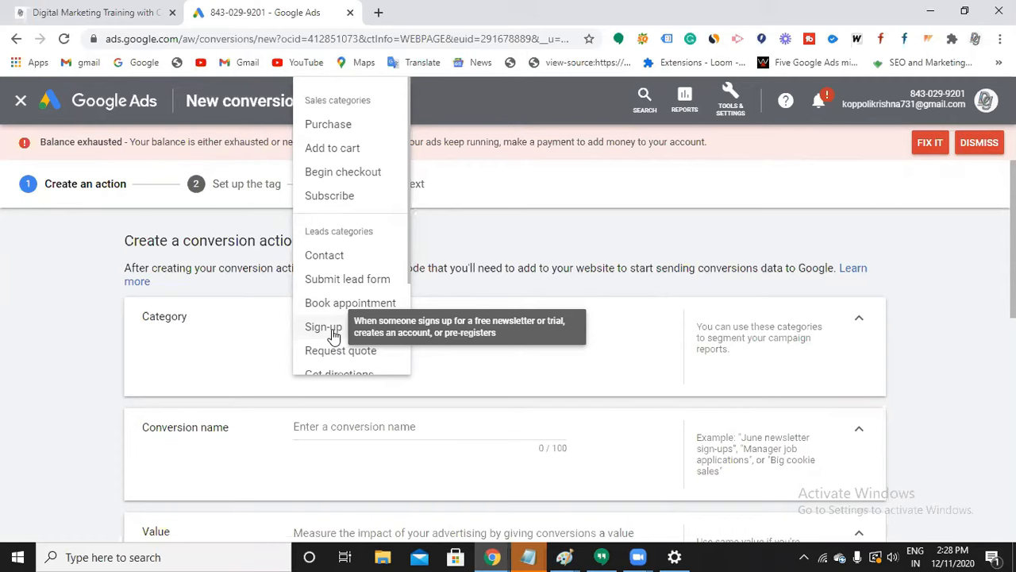
{"action": "scroll", "coordinate": [333, 334], "scroll_direction": "down", "scroll_amount": 1}
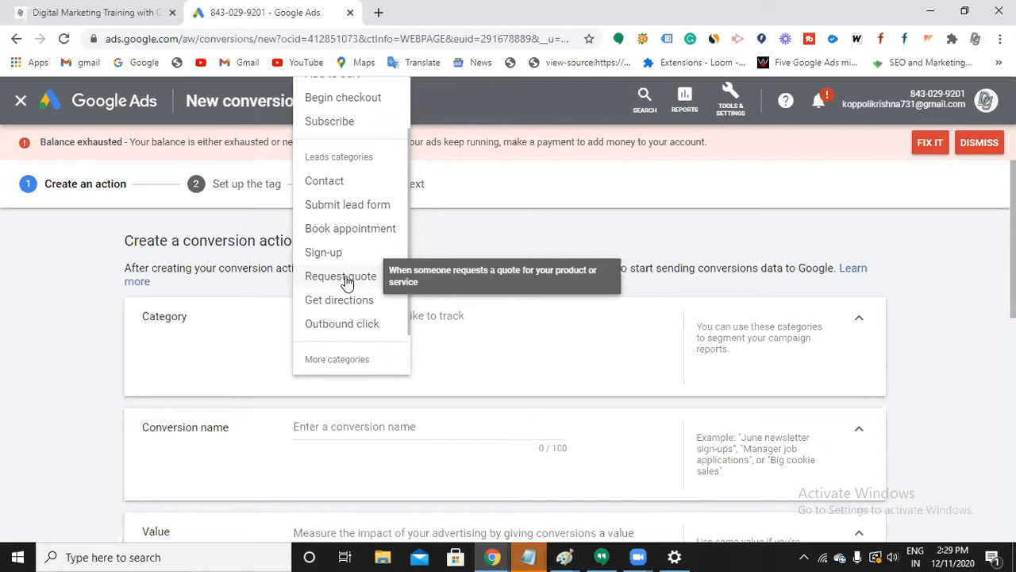
{"action": "scroll", "coordinate": [377, 231], "scroll_direction": "down", "scroll_amount": 1}
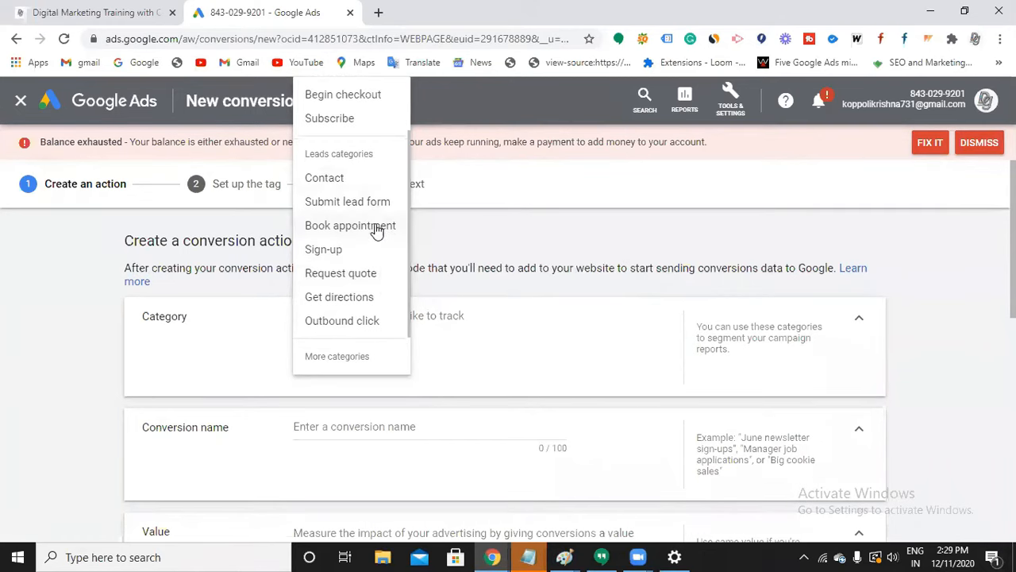
{"action": "scroll", "coordinate": [373, 284], "scroll_direction": "up", "scroll_amount": 1}
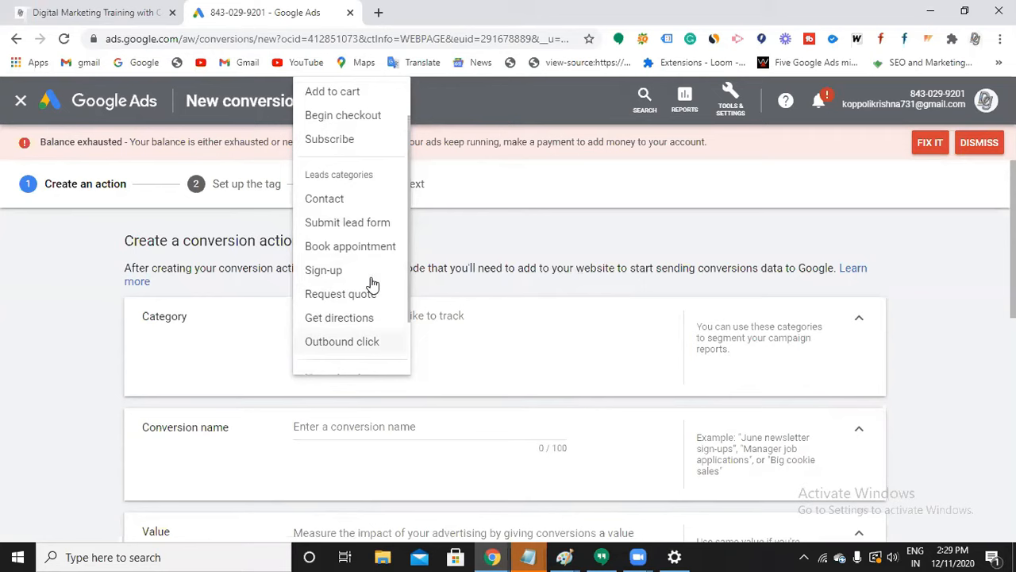
{"action": "scroll", "coordinate": [372, 285], "scroll_direction": "up", "scroll_amount": 1}
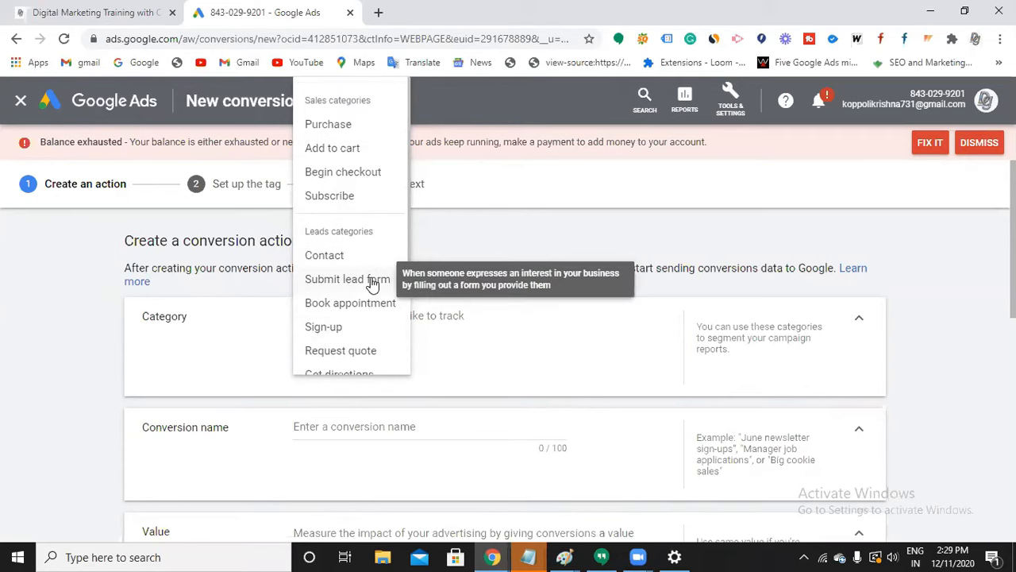
{"action": "scroll", "coordinate": [325, 278], "scroll_direction": "down", "scroll_amount": 2}
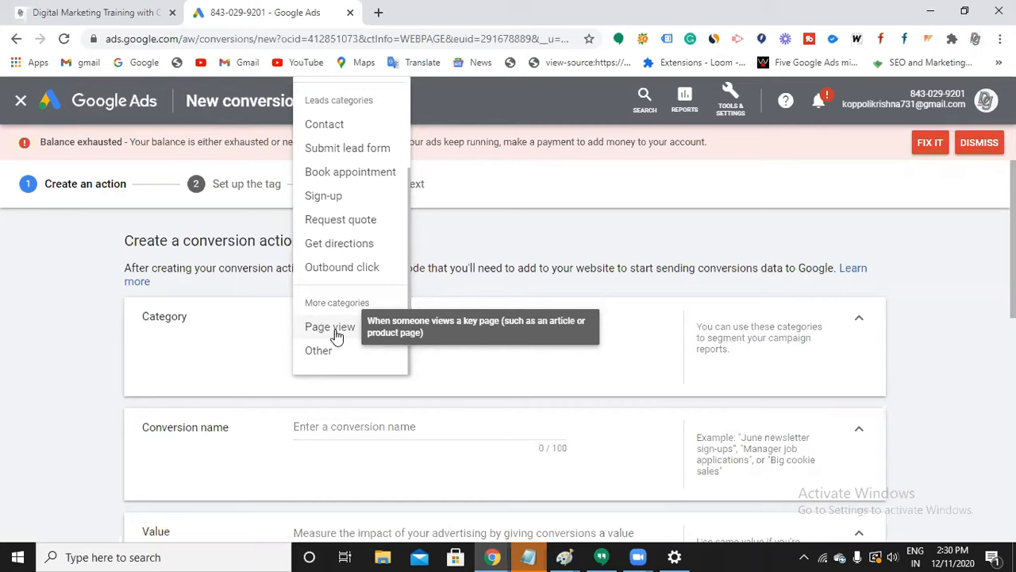
{"action": "left_click", "coordinate": [364, 151]}
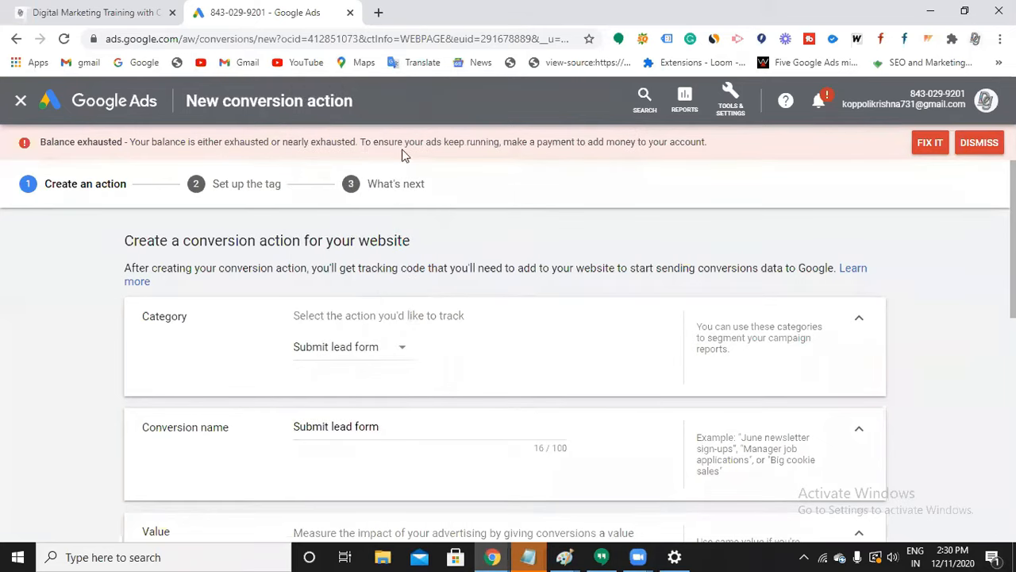
Replace the suggested conversion name with "2pm conversion"
{"action": "scroll", "coordinate": [389, 425], "scroll_direction": "down", "scroll_amount": 1}
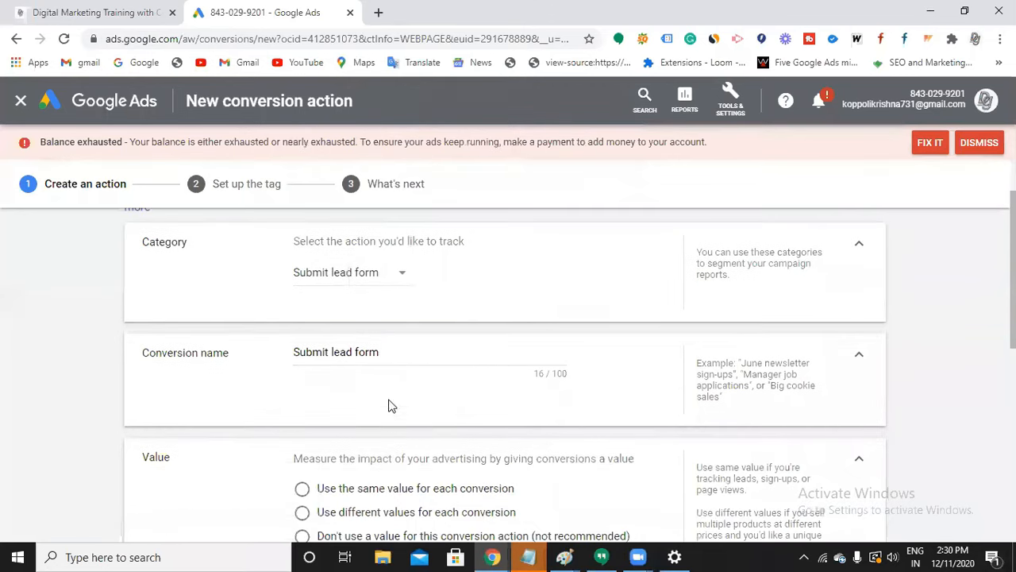
{"action": "double_click", "coordinate": [379, 352]}
{"action": "key", "text": "BackSpace"}
{"action": "key", "text": "BackSpace"}
{"action": "key", "text": "BackSpace"}
{"action": "key", "text": "BackSpace"}
{"action": "key", "text": "BackSpace"}
{"action": "key", "text": "BackSpace"}
{"action": "key", "text": "BackSpace"}
{"action": "key", "text": "BackSpace"}
{"action": "key", "text": "BackSpace"}
{"action": "key", "text": "BackSpace"}
{"action": "key", "text": "BackSpace"}
{"action": "key", "text": "BackSpace"}
{"action": "key", "text": "BackSpace"}
{"action": "type", "text": "2"}
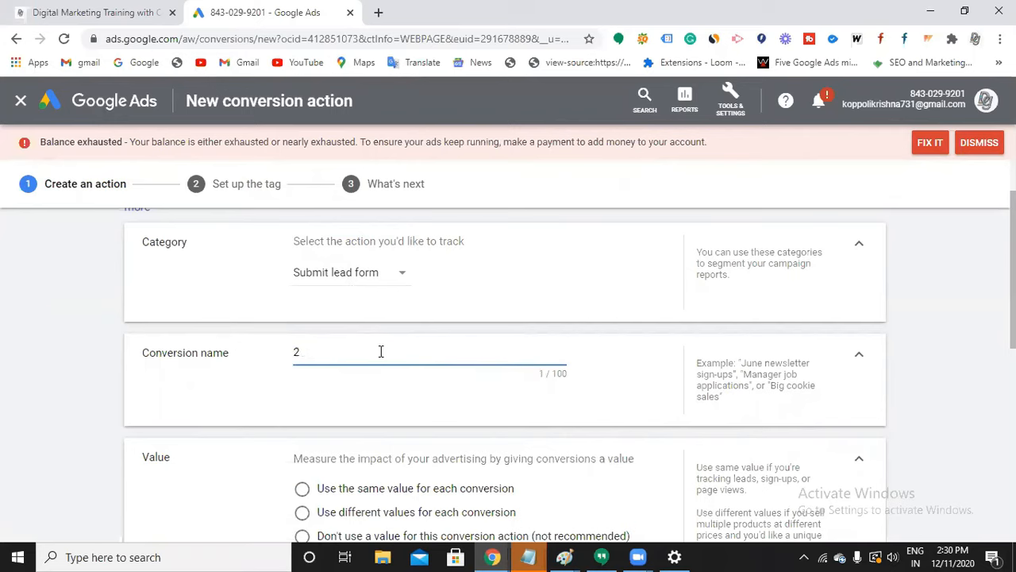
{"action": "type", "text": "pm conversion"}
{"action": "left_click", "coordinate": [594, 452]}
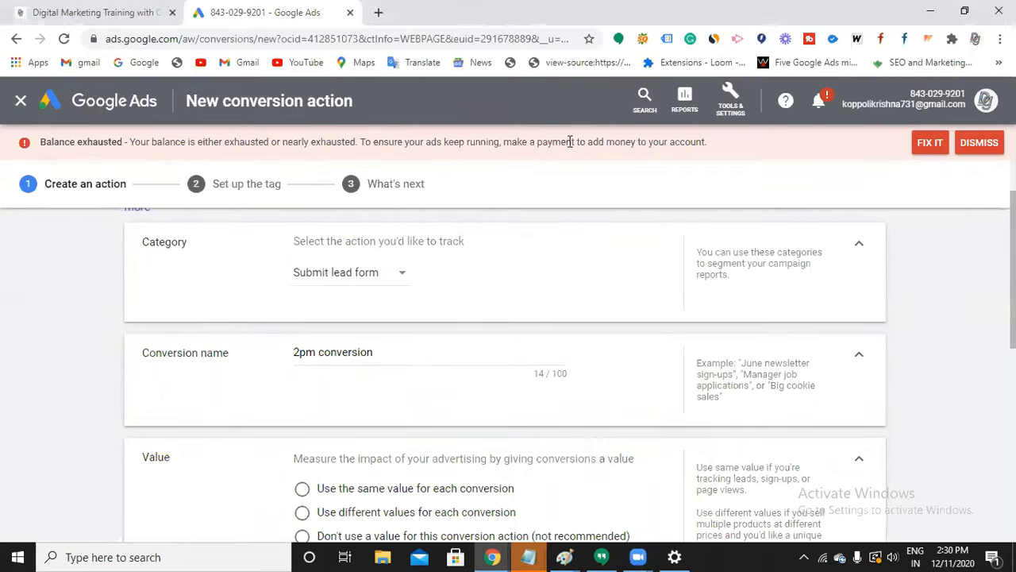
Set the conversion value option to use the same value for each conversion
{"action": "scroll", "coordinate": [506, 279], "scroll_direction": "down", "scroll_amount": 1}
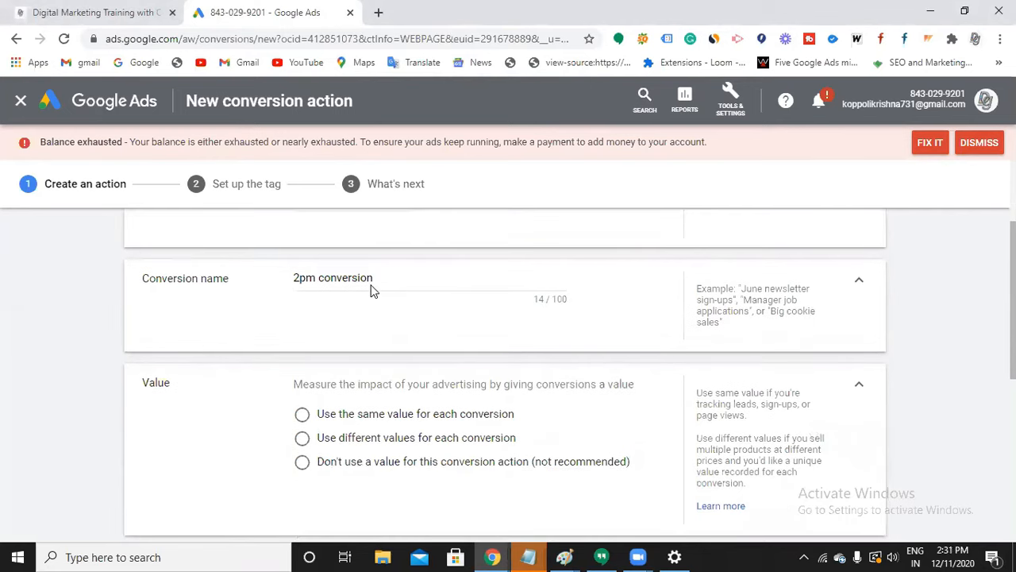
{"action": "scroll", "coordinate": [373, 291], "scroll_direction": "down", "scroll_amount": 1}
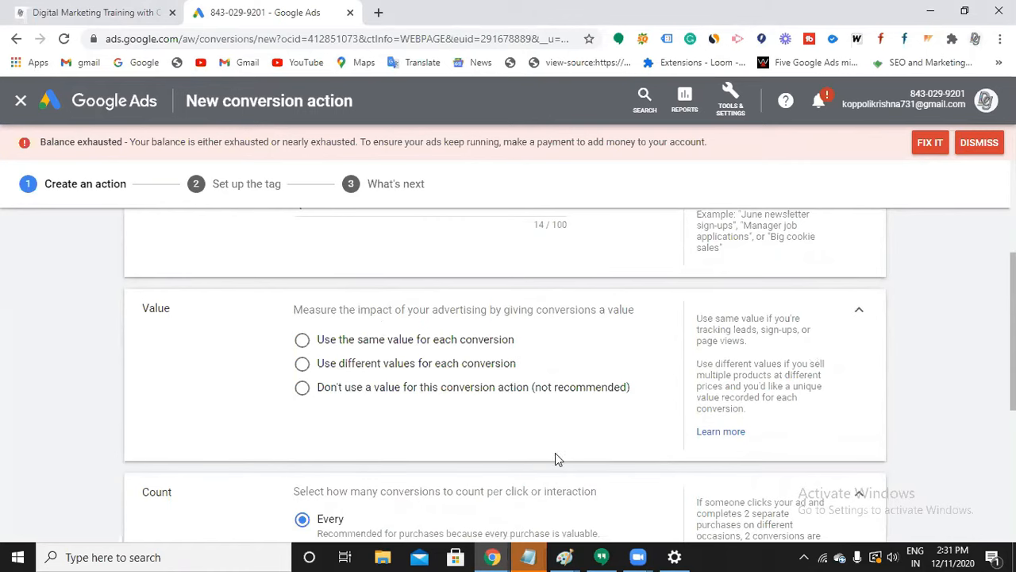
{"action": "mouse_move", "coordinate": [530, 555]}
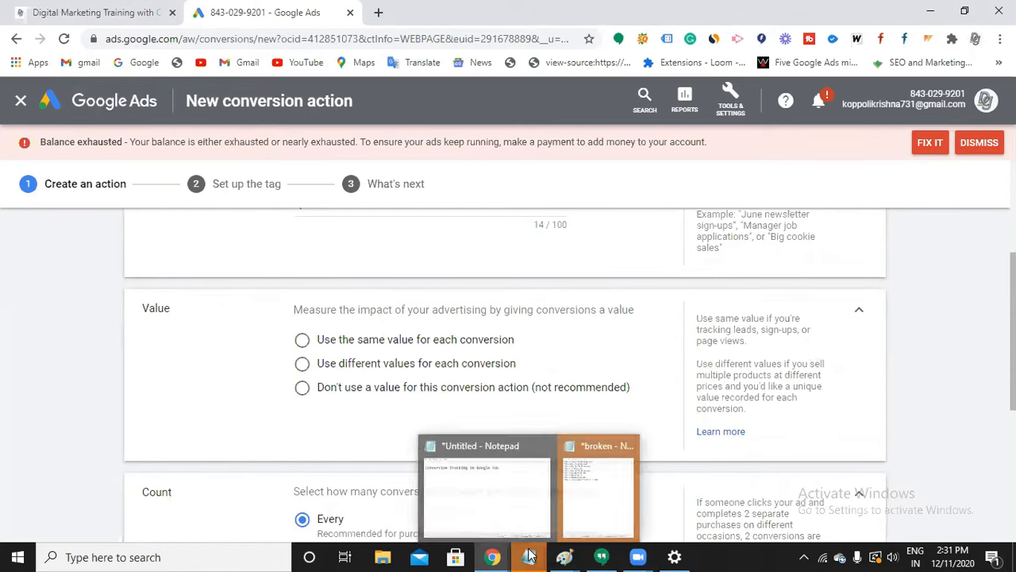
{"action": "left_click", "coordinate": [495, 508]}
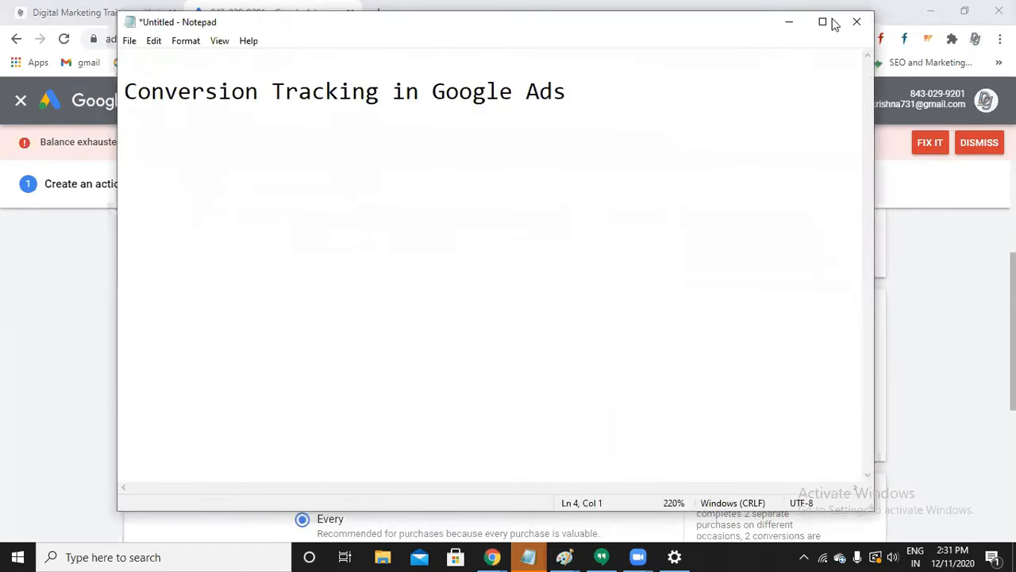
{"action": "left_click", "coordinate": [790, 27]}
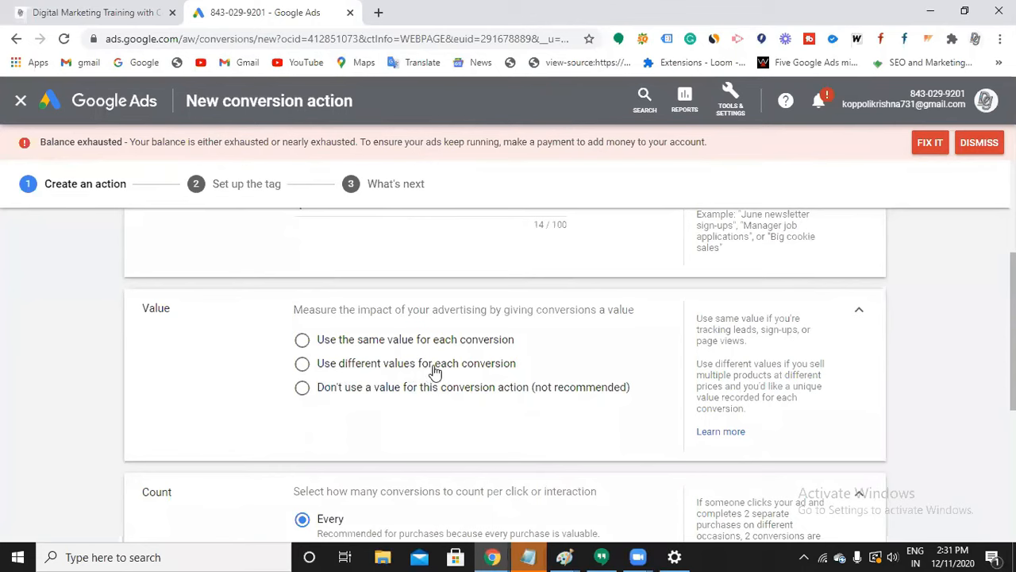
{"action": "left_click", "coordinate": [302, 341]}
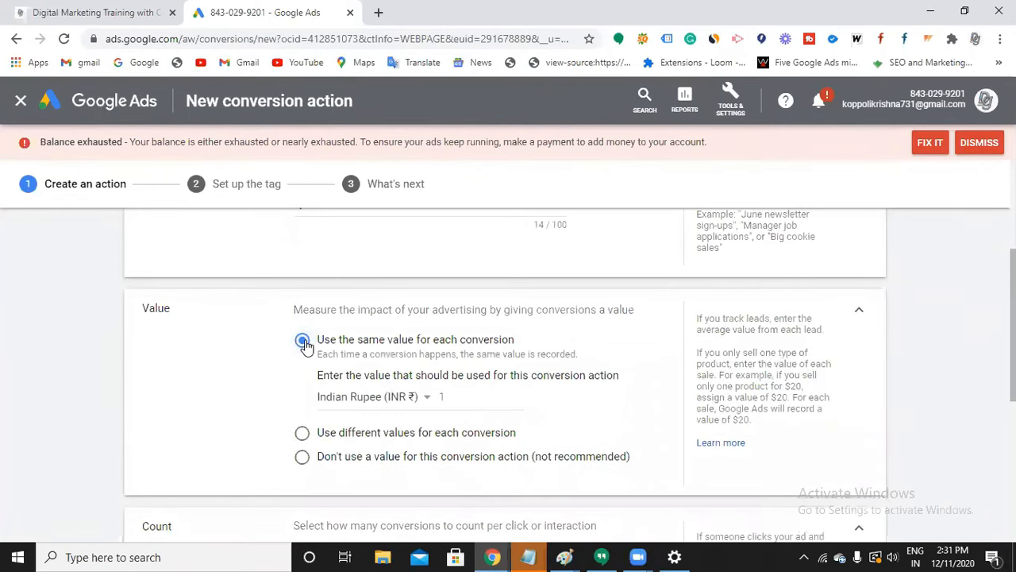
Switch to the untitled Notepad note on conversion tracking and add the line "5 filled" below its heading
{"action": "mouse_move", "coordinate": [530, 556]}
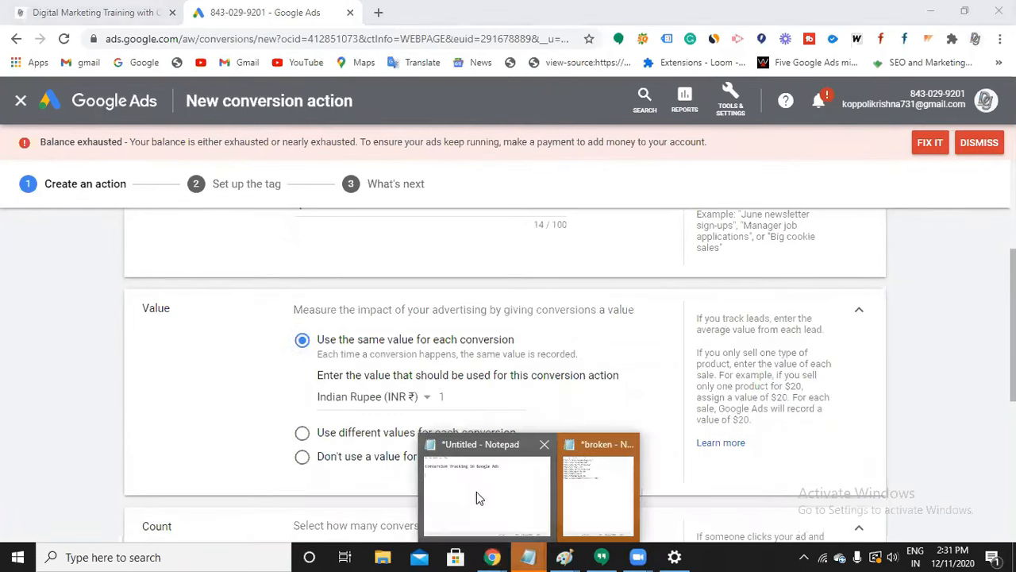
{"action": "left_click", "coordinate": [477, 492]}
{"action": "key", "text": "Return"}
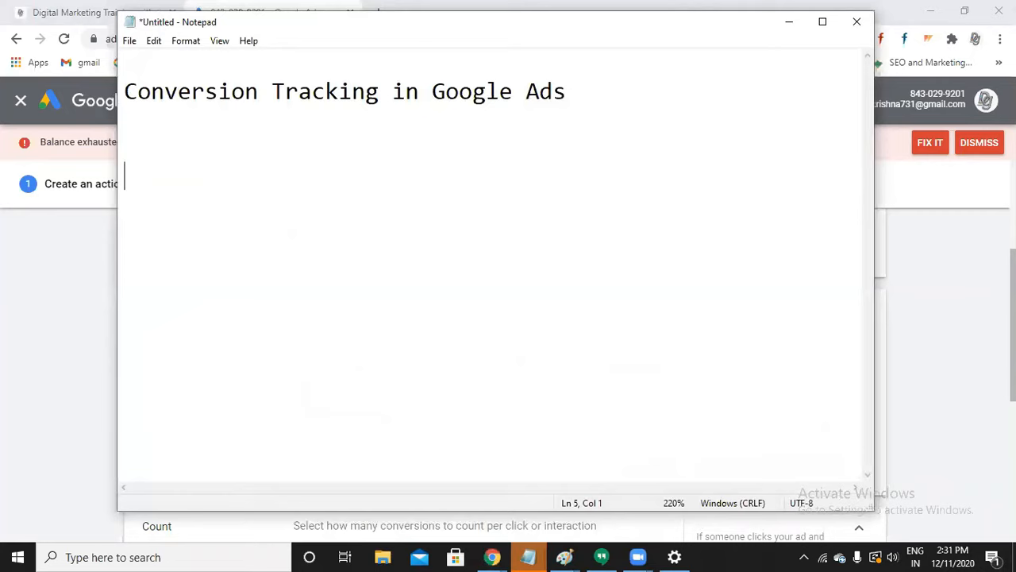
{"action": "type", "text": "5 filled"}
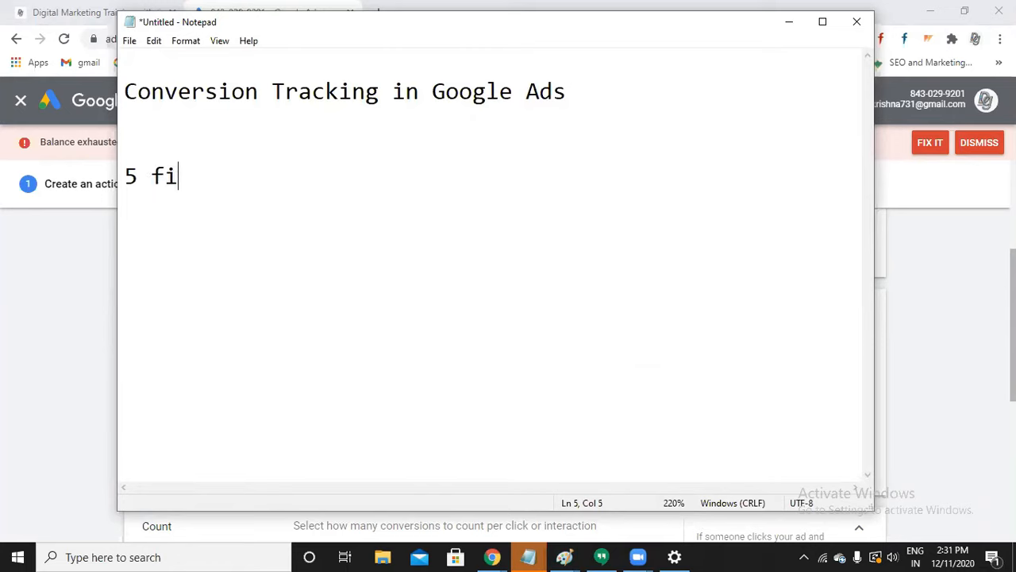
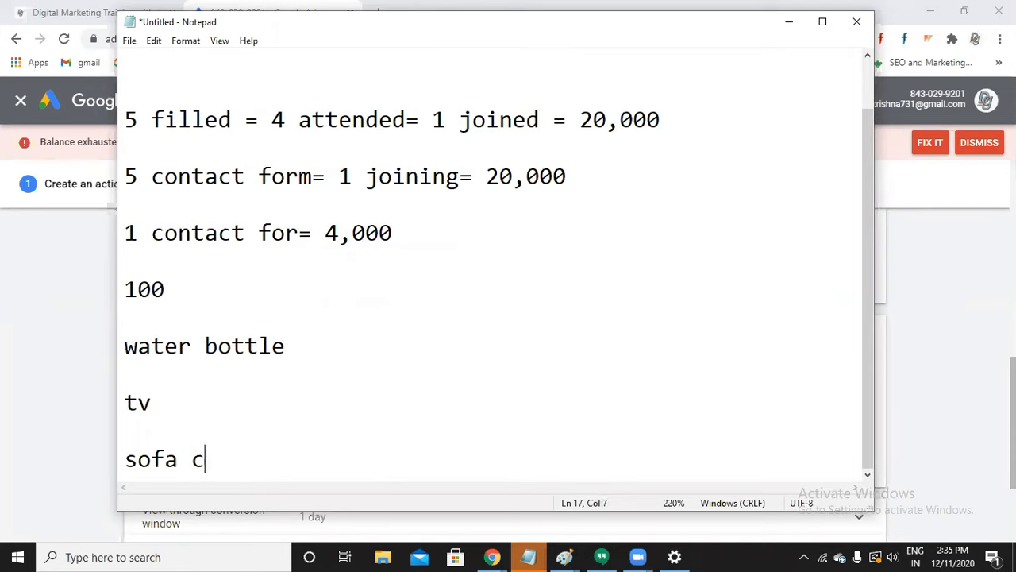
Complete the "sofa covers" line, add "digicourse.in (100=1 conversion" below it, and minimize the note to return to Google Ads
{"action": "type", "text": "ers"}
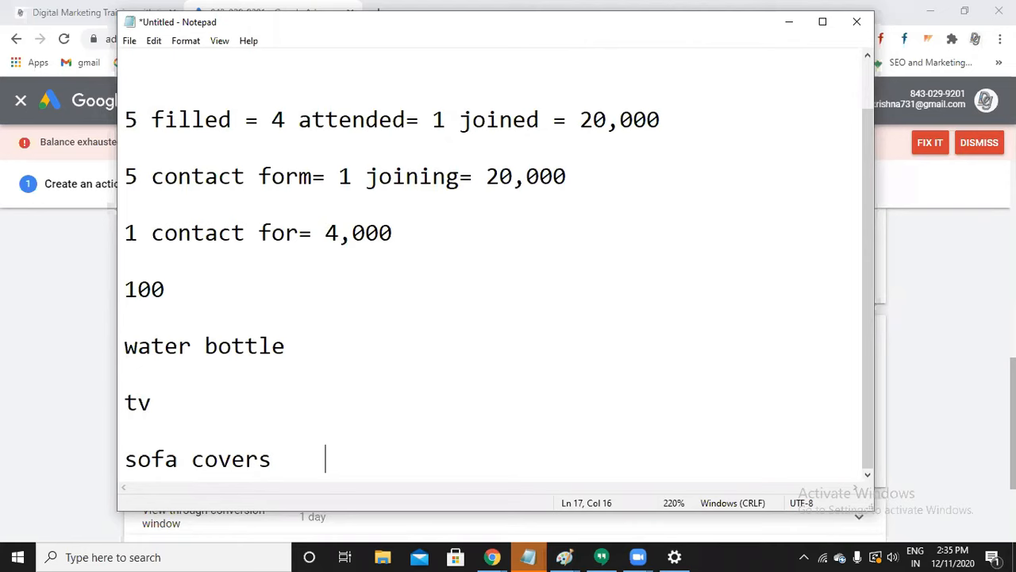
{"action": "key", "text": "Return"}
{"action": "key", "text": "Return"}
{"action": "key", "text": "Return"}
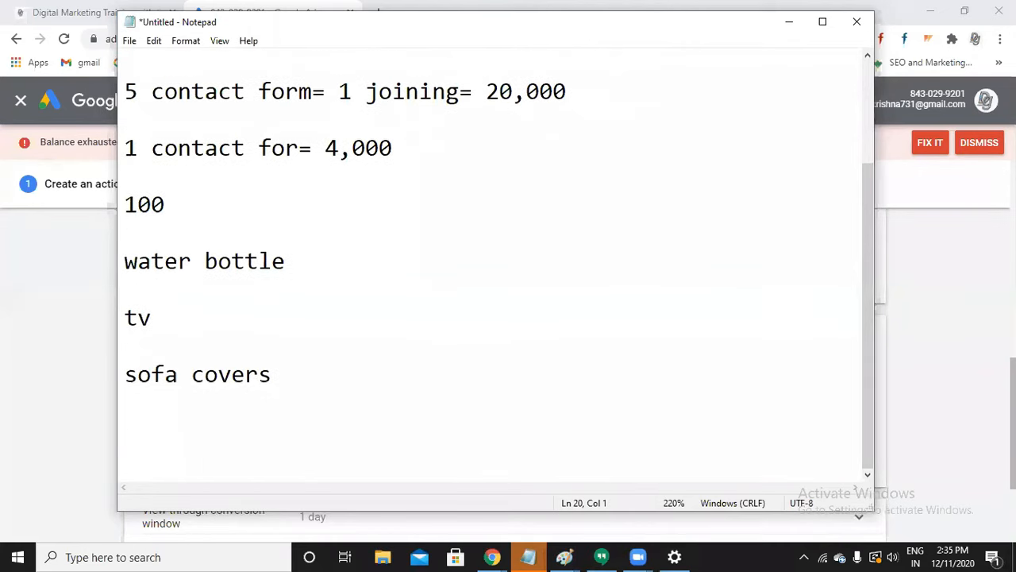
{"action": "type", "text": "digiv"}
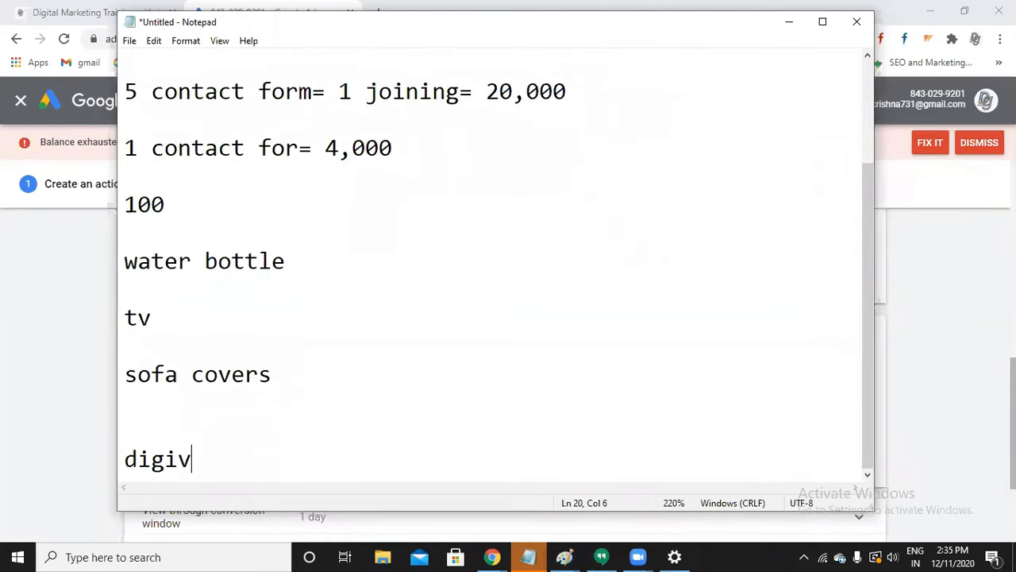
{"action": "key", "text": "BackSpace"}
{"action": "type", "text": "cours"}
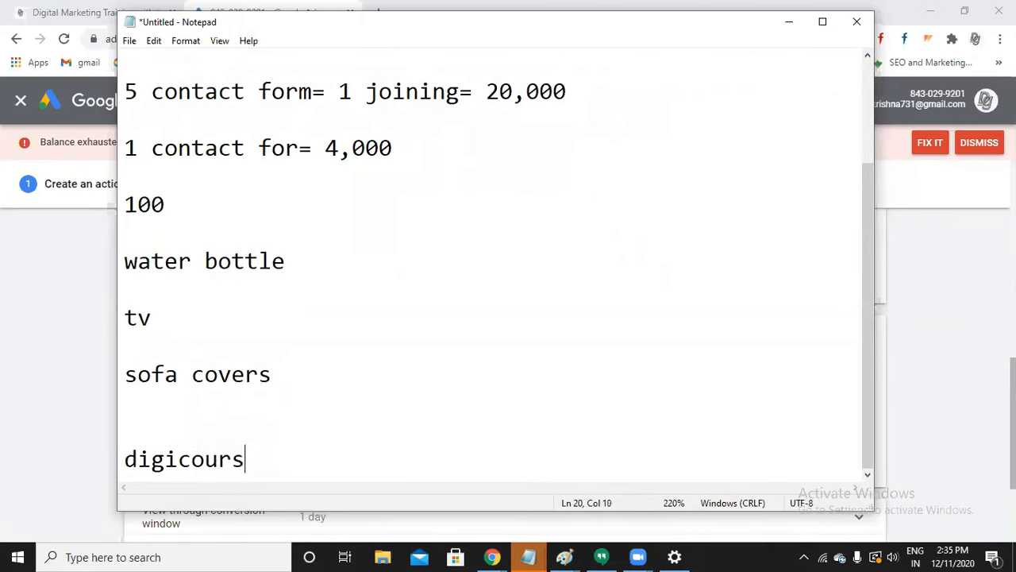
{"action": "type", "text": "e.in  ("}
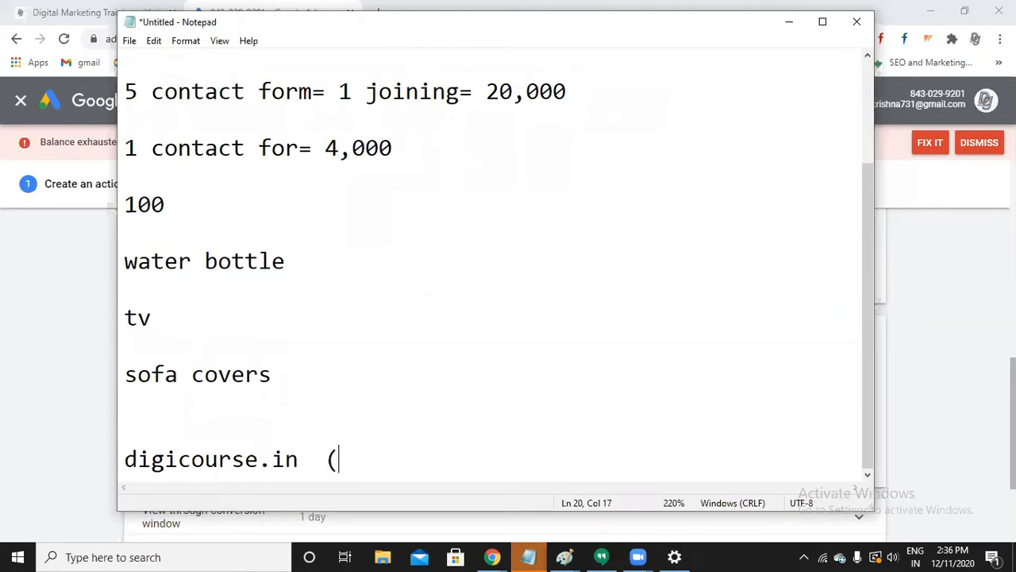
{"action": "type", "text": "100="}
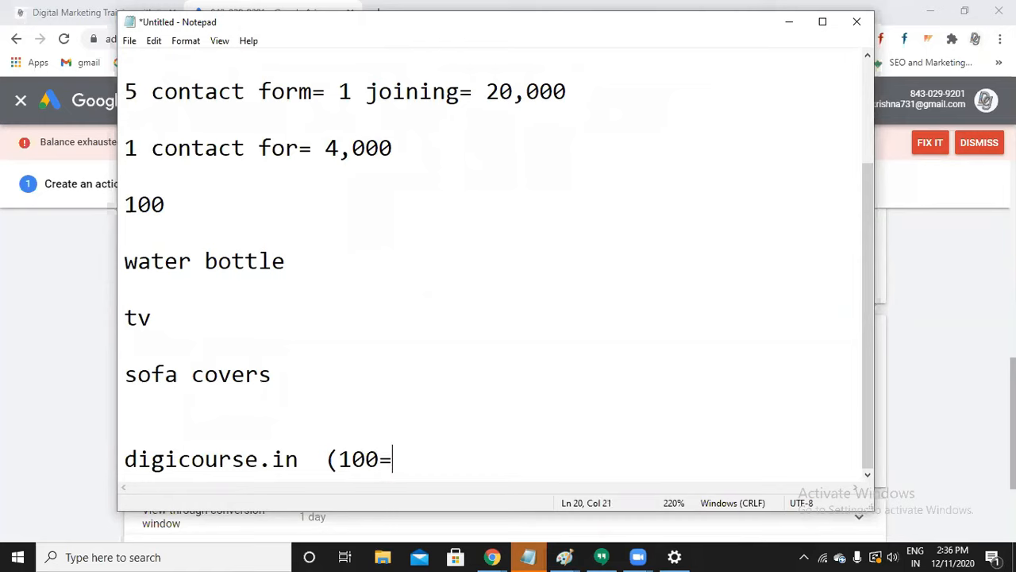
{"action": "type", "text": "1 conve"}
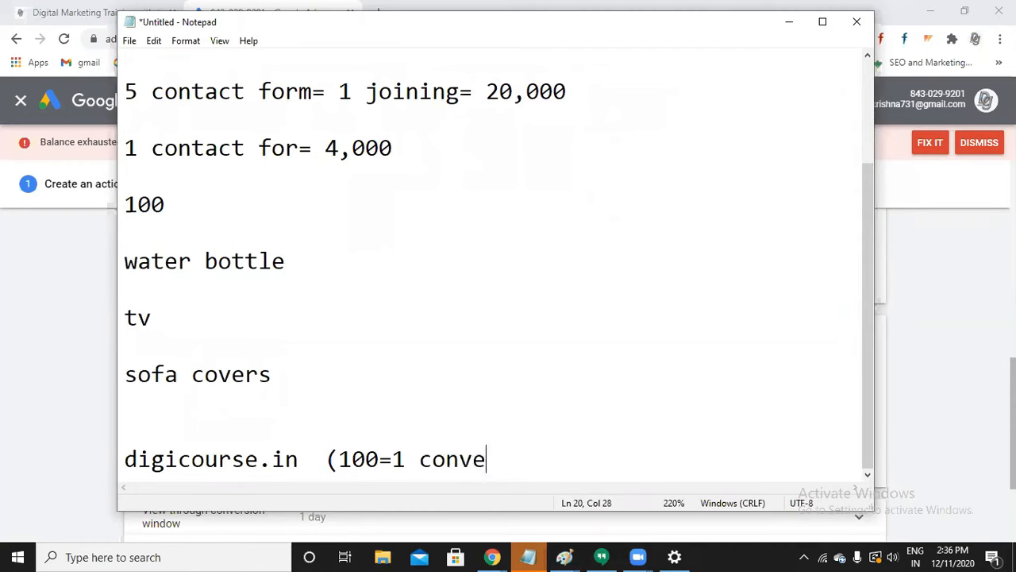
{"action": "type", "text": "rsion"}
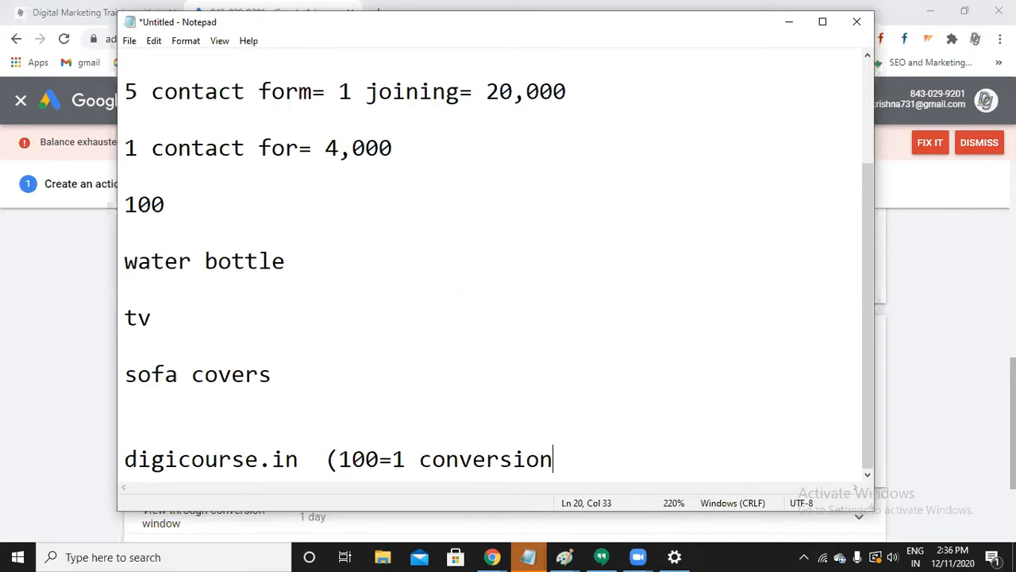
{"action": "left_click", "coordinate": [791, 30]}
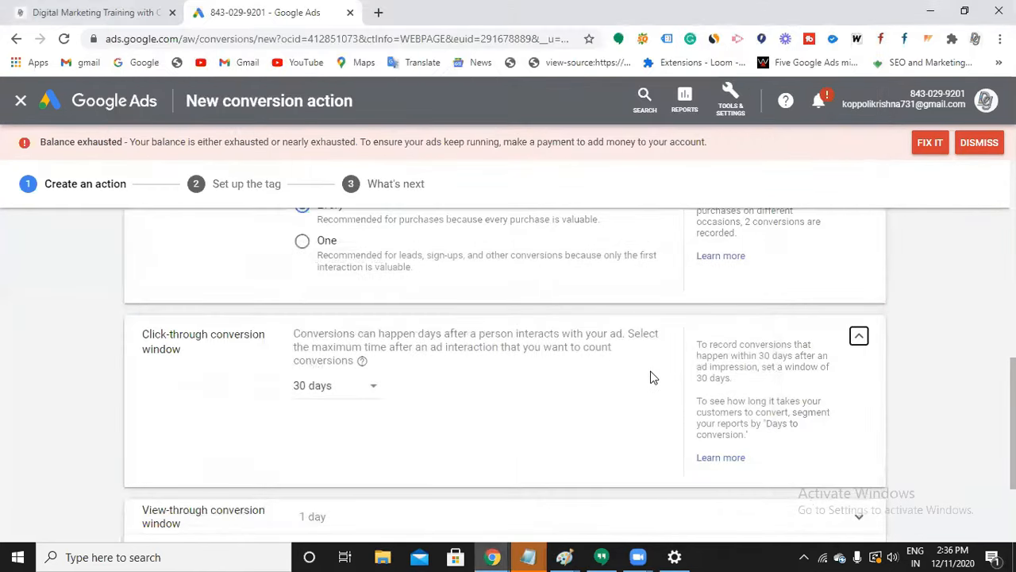
Try the One option for the conversion count and set the count back to Every
{"action": "scroll", "coordinate": [328, 397], "scroll_direction": "up", "scroll_amount": 2}
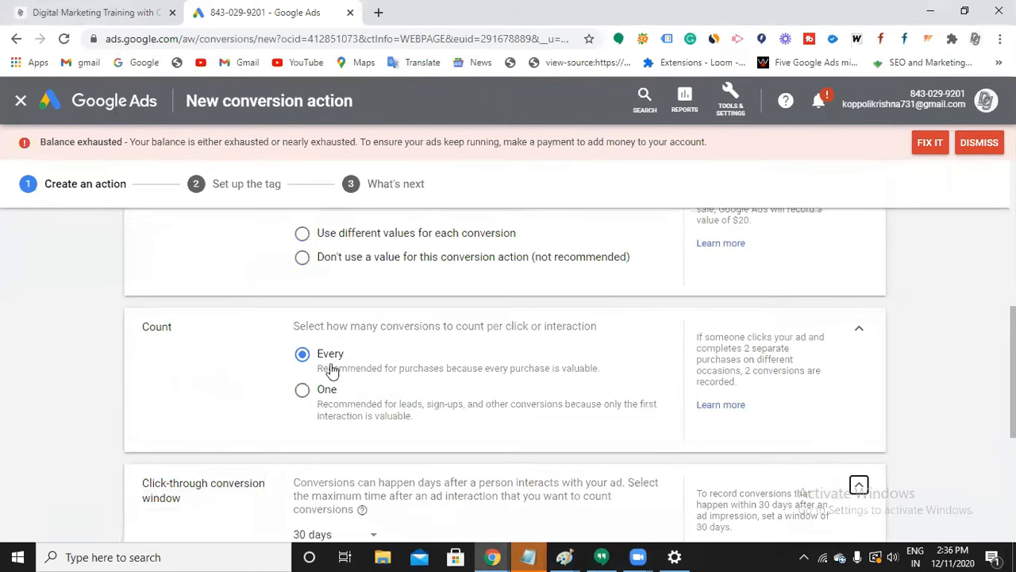
{"action": "left_click", "coordinate": [304, 397]}
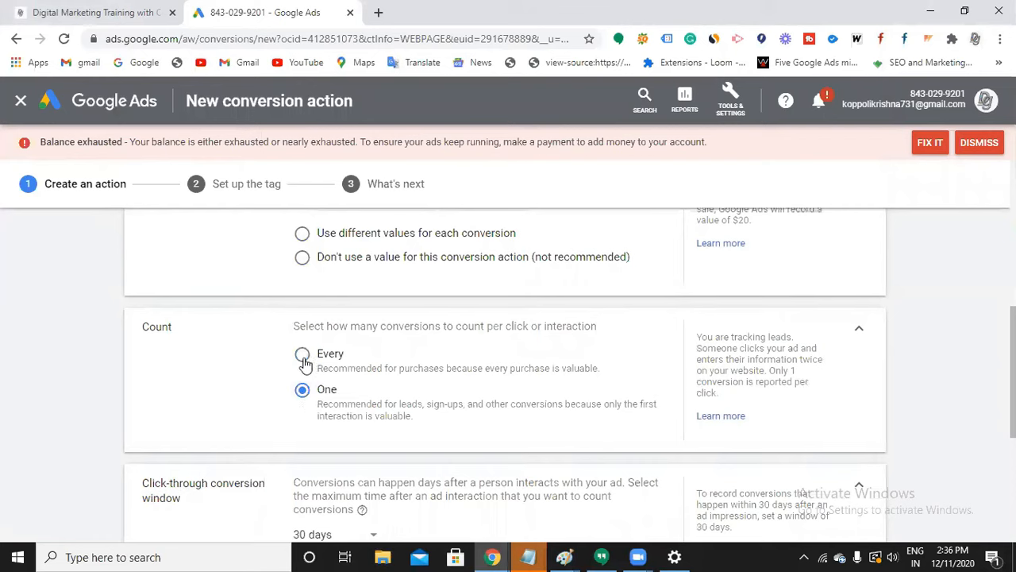
{"action": "left_click", "coordinate": [307, 361]}
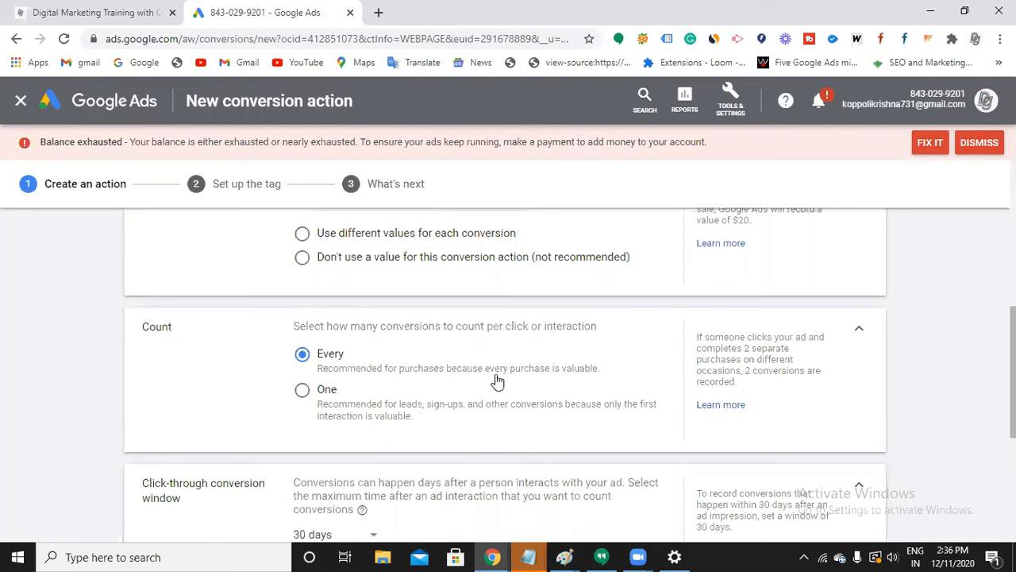
Set the conversion count to One and review the click-through conversion window choices, keeping 30 days
{"action": "scroll", "coordinate": [565, 375], "scroll_direction": "down", "scroll_amount": 1}
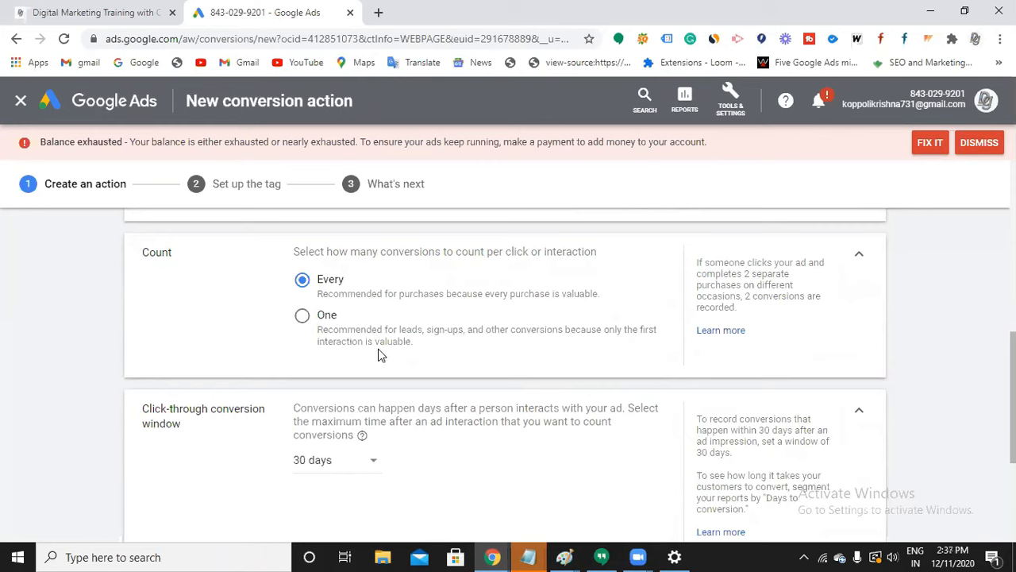
{"action": "left_click", "coordinate": [301, 316]}
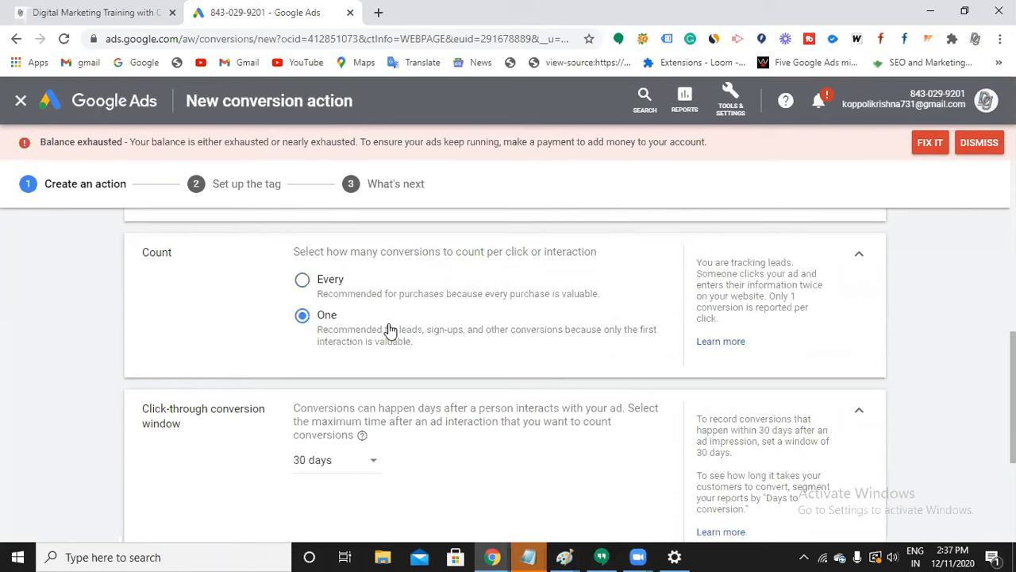
{"action": "scroll", "coordinate": [389, 329], "scroll_direction": "down", "scroll_amount": 1}
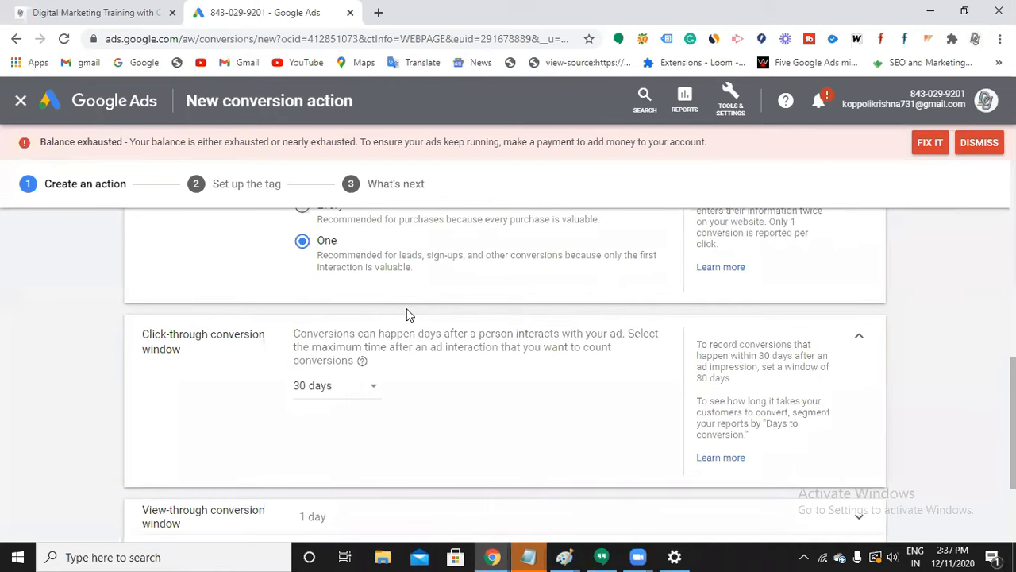
{"action": "mouse_move", "coordinate": [362, 362]}
{"action": "left_click", "coordinate": [354, 394]}
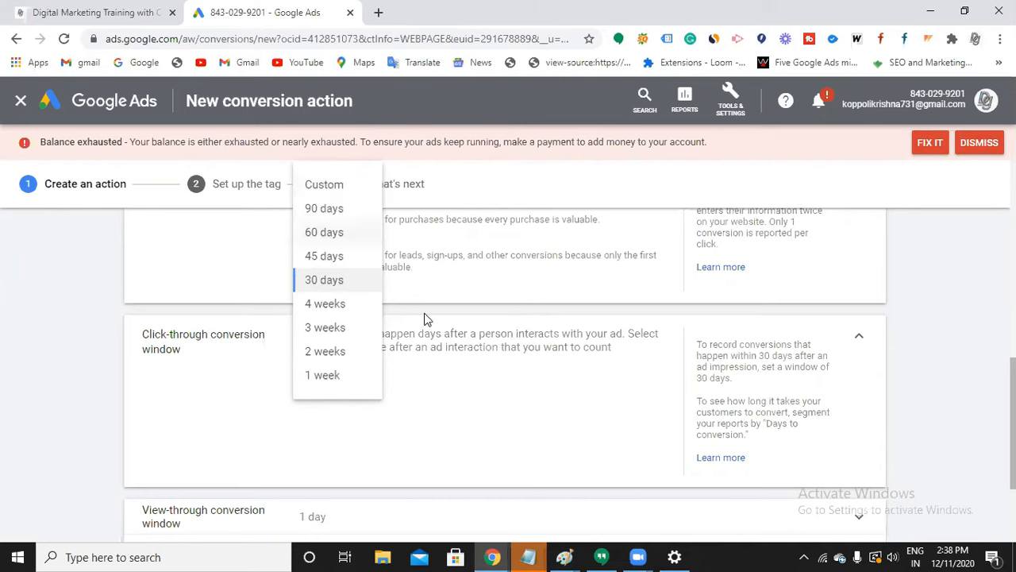
{"action": "left_click", "coordinate": [440, 347]}
Set the view-through conversion window to 3 days
{"action": "scroll", "coordinate": [440, 354], "scroll_direction": "down", "scroll_amount": 2}
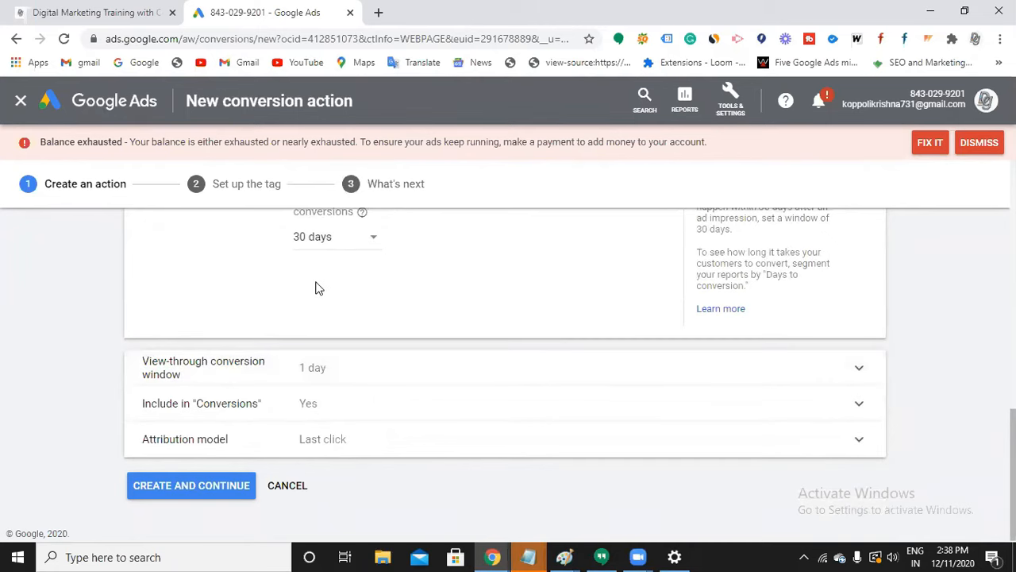
{"action": "left_click", "coordinate": [321, 381]}
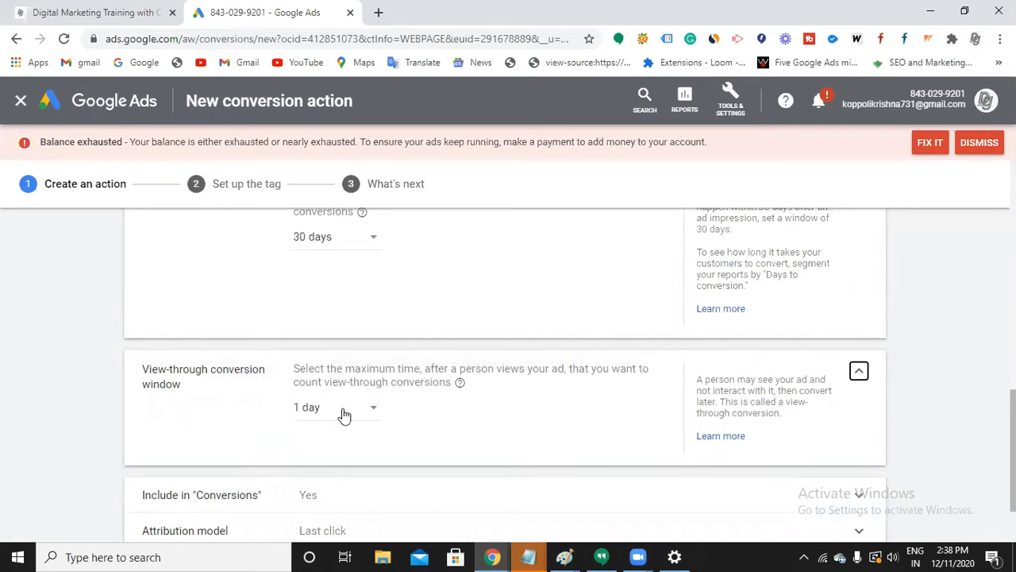
{"action": "left_click", "coordinate": [344, 411]}
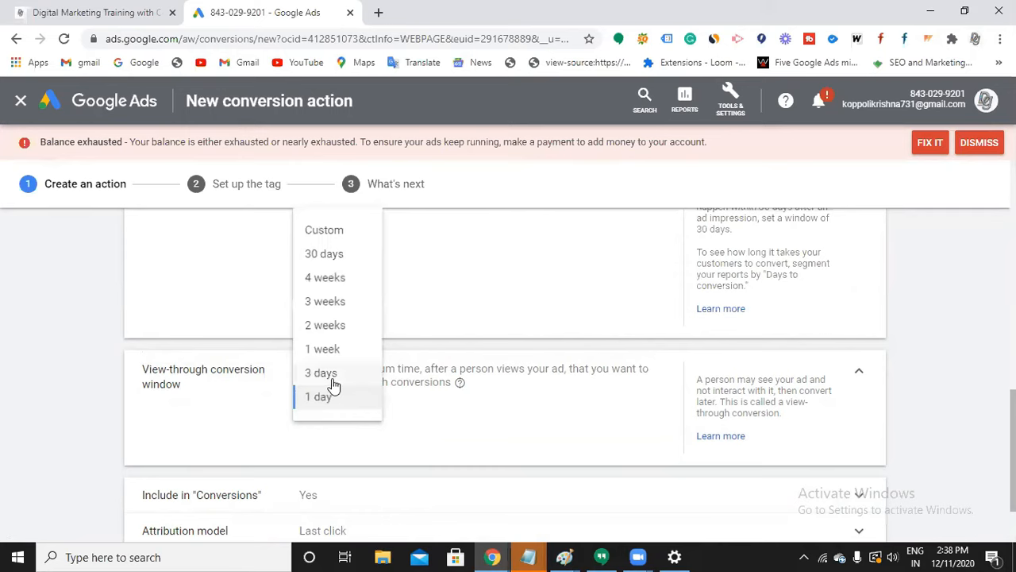
{"action": "left_click", "coordinate": [333, 378]}
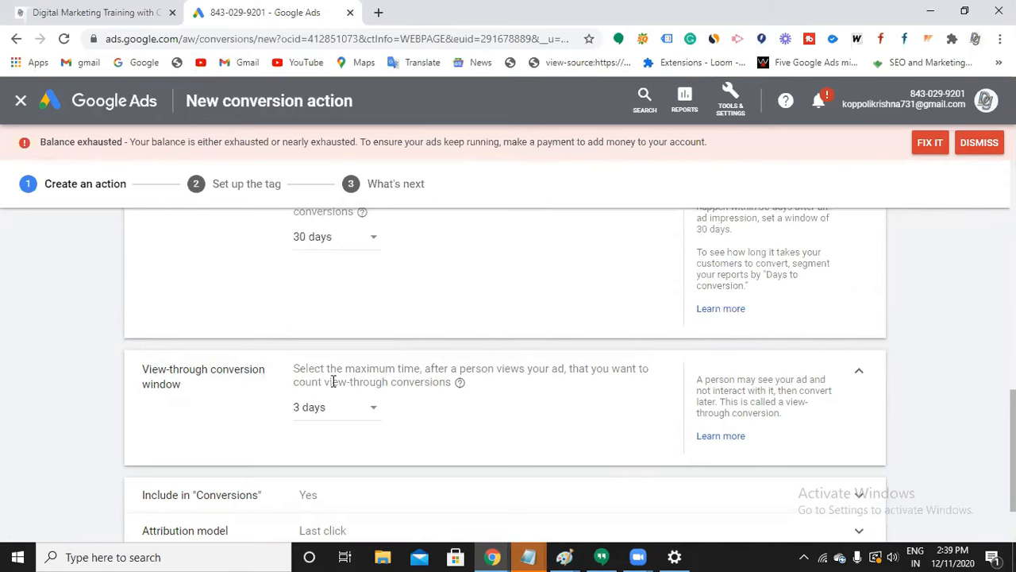
Expand the attribution model setting and review the available models and their descriptions
{"action": "scroll", "coordinate": [334, 381], "scroll_direction": "down", "scroll_amount": 2}
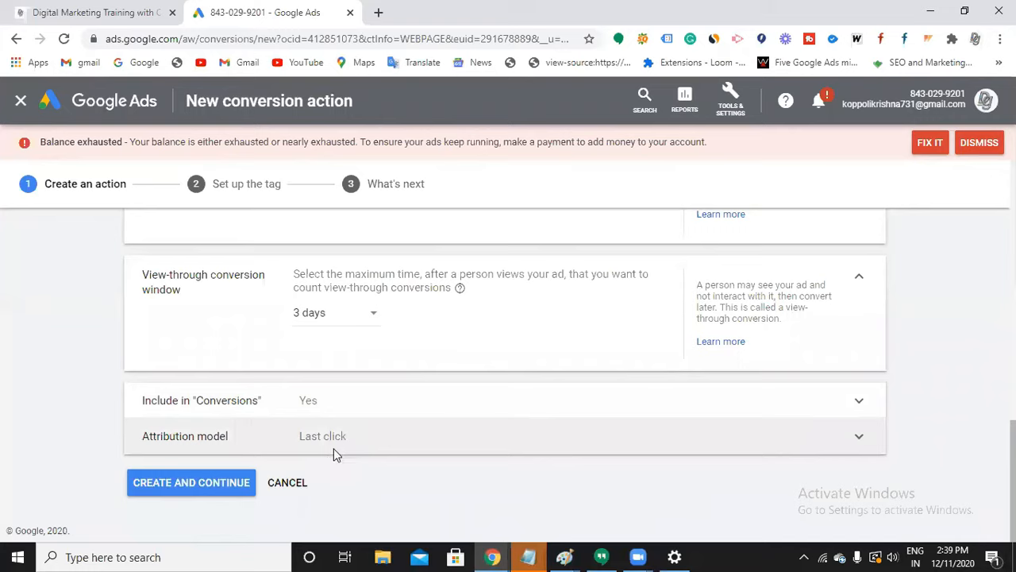
{"action": "left_click", "coordinate": [334, 450]}
{"action": "left_click", "coordinate": [370, 423]}
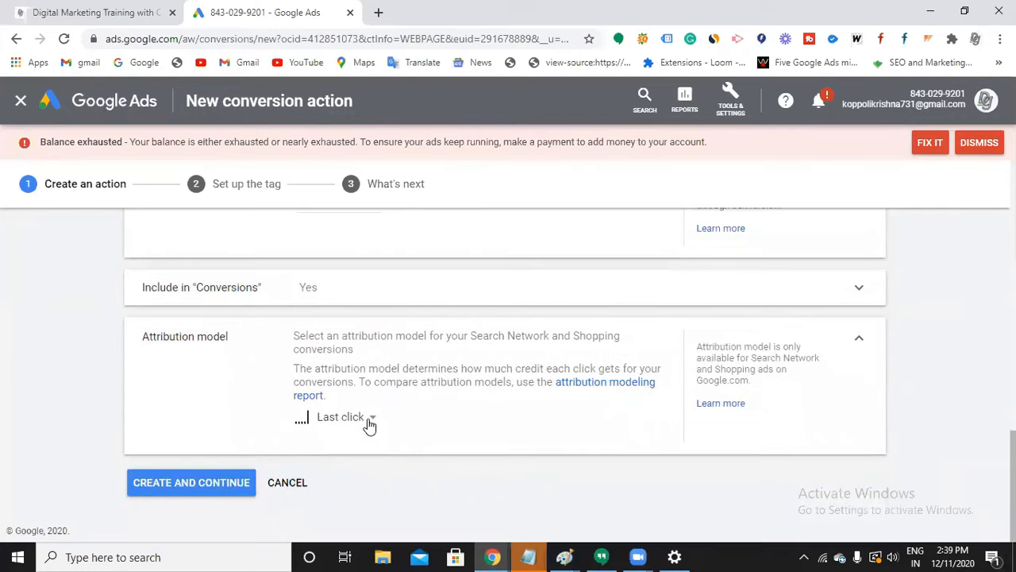
{"action": "left_click", "coordinate": [370, 422]}
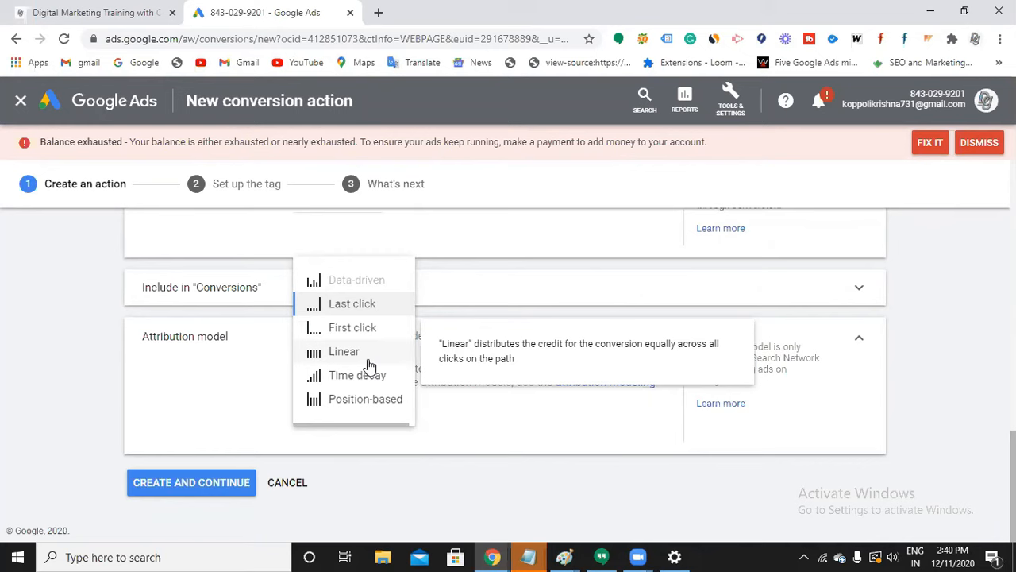
Switch to the blank Paint canvas and draw four tall black-outlined rectangles side by side
{"action": "left_click", "coordinate": [564, 555]}
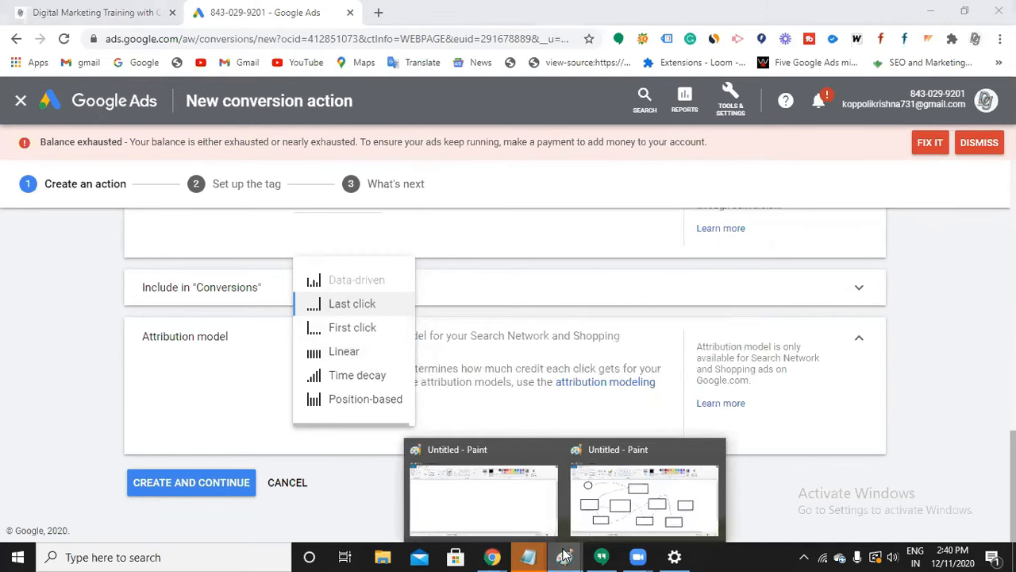
{"action": "left_click", "coordinate": [529, 510]}
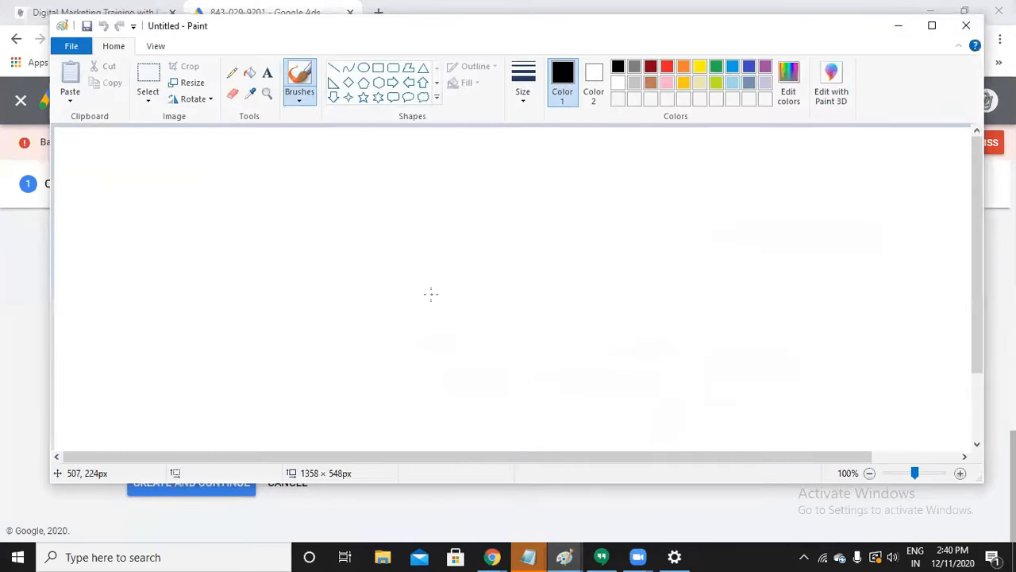
{"action": "left_click", "coordinate": [380, 71]}
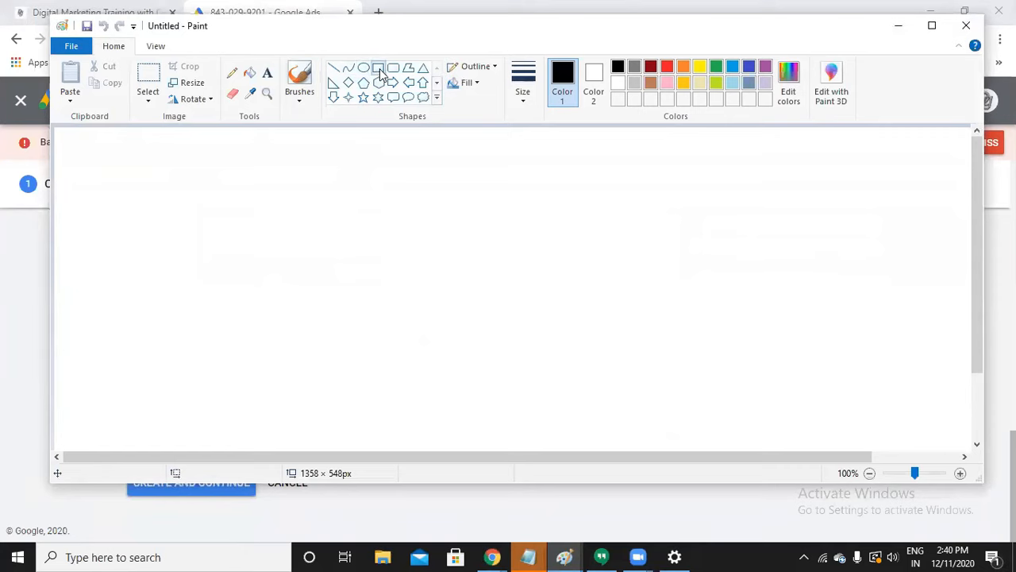
{"action": "left_click_drag", "start_coordinate": [107, 183], "coordinate": [111, 196]}
{"action": "left_click", "coordinate": [103, 27]}
{"action": "mouse_move", "coordinate": [120, 186]}
{"action": "left_mouse_down"}
{"action": "mouse_move", "coordinate": [164, 299]}
{"action": "mouse_move", "coordinate": [161, 321]}
{"action": "left_mouse_up"}
{"action": "left_click_drag", "start_coordinate": [184, 190], "coordinate": [215, 321]}
{"action": "left_click", "coordinate": [241, 191]}
{"action": "left_click_drag", "start_coordinate": [251, 217], "coordinate": [270, 321]}
{"action": "left_click_drag", "start_coordinate": [295, 190], "coordinate": [327, 321]}
{"action": "left_click", "coordinate": [376, 365]}
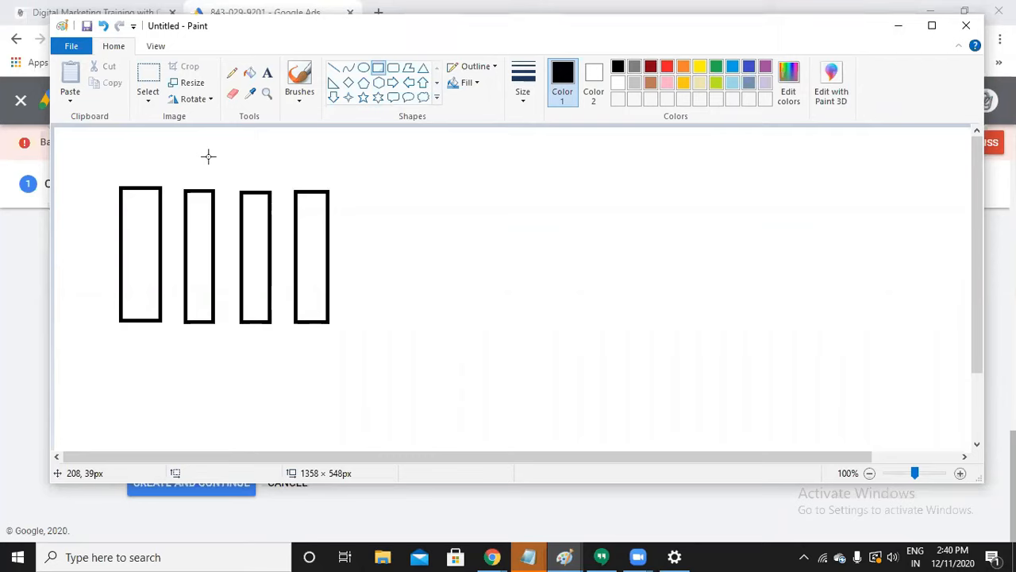
Pencil tick marks above the first three rectangles, circle the area above the first one, and add more strokes inside that circle
{"action": "left_click", "coordinate": [232, 72]}
{"action": "left_click_drag", "start_coordinate": [155, 178], "coordinate": [162, 155]}
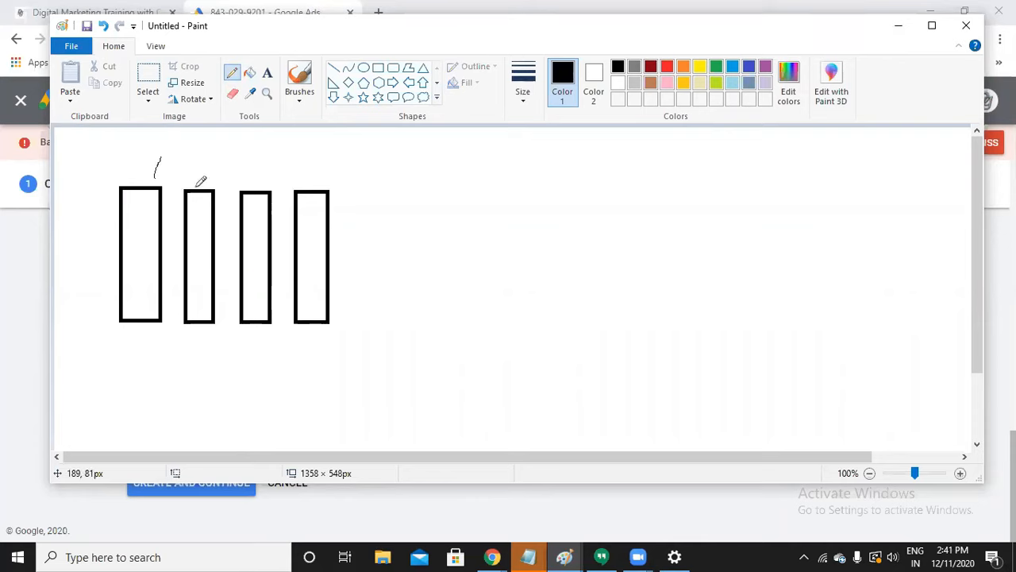
{"action": "left_click_drag", "start_coordinate": [197, 187], "coordinate": [205, 164]}
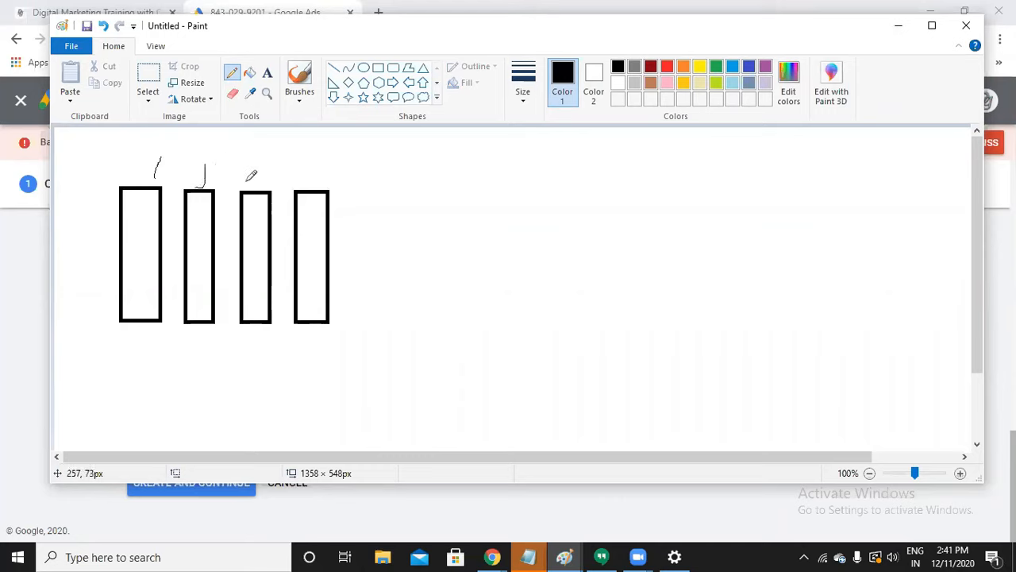
{"action": "mouse_move", "coordinate": [246, 181]}
{"action": "left_mouse_down"}
{"action": "mouse_move", "coordinate": [257, 184]}
{"action": "mouse_move", "coordinate": [269, 157]}
{"action": "left_mouse_up"}
{"action": "mouse_move", "coordinate": [117, 187]}
{"action": "left_mouse_down"}
{"action": "mouse_move", "coordinate": [126, 193]}
{"action": "mouse_move", "coordinate": [106, 165]}
{"action": "mouse_move", "coordinate": [124, 196]}
{"action": "left_mouse_up"}
{"action": "mouse_move", "coordinate": [106, 149]}
{"action": "left_mouse_down"}
{"action": "mouse_move", "coordinate": [121, 138]}
{"action": "mouse_move", "coordinate": [169, 147]}
{"action": "mouse_move", "coordinate": [178, 177]}
{"action": "mouse_move", "coordinate": [164, 200]}
{"action": "left_mouse_up"}
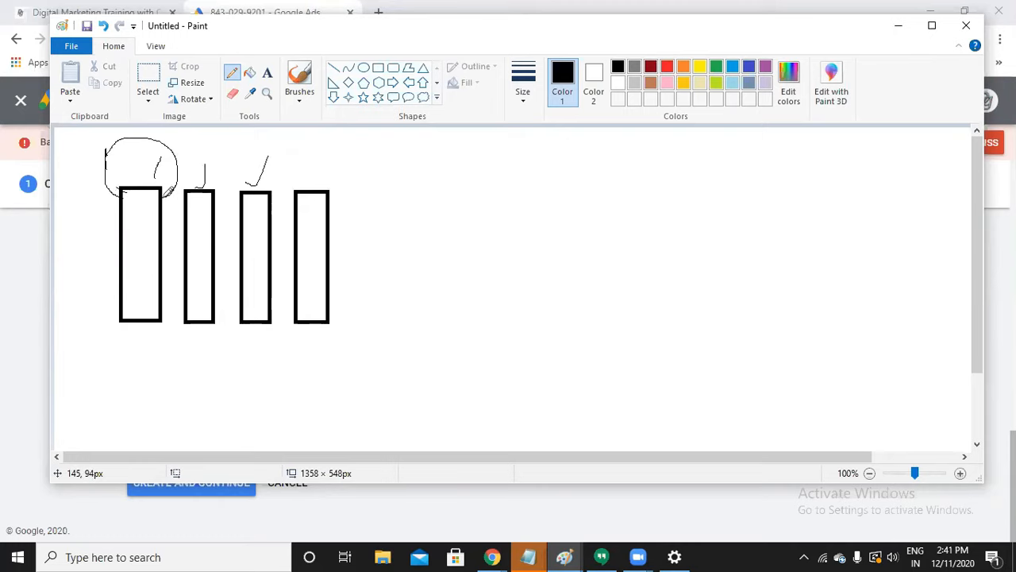
{"action": "left_click_drag", "start_coordinate": [132, 183], "coordinate": [129, 156]}
{"action": "left_click_drag", "start_coordinate": [152, 188], "coordinate": [160, 161]}
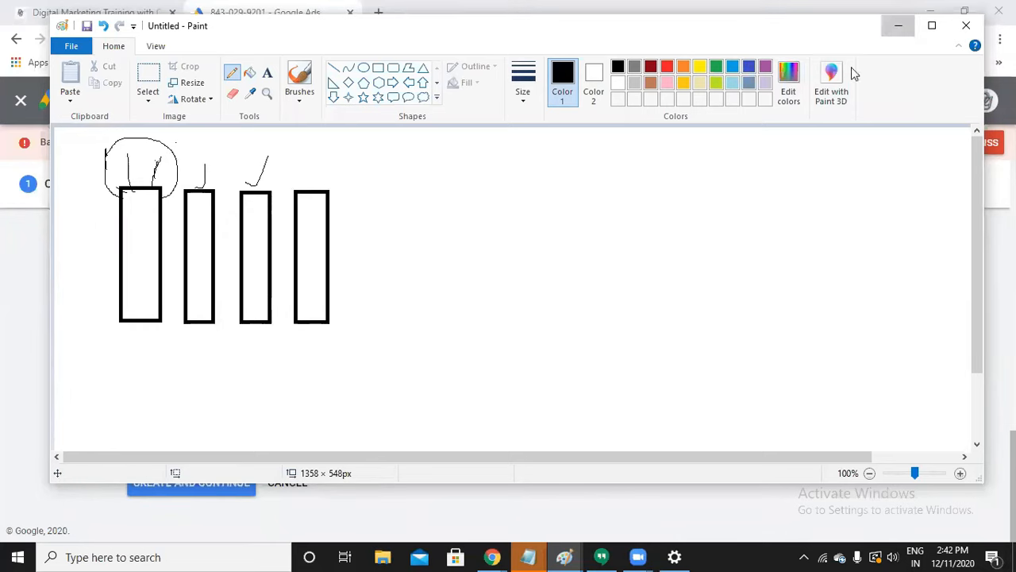
Choose the Last click attribution model in Google Ads and pencil a downward arrow onto the first rectangle in Paint
{"action": "left_click", "coordinate": [898, 26]}
{"action": "left_click", "coordinate": [374, 308]}
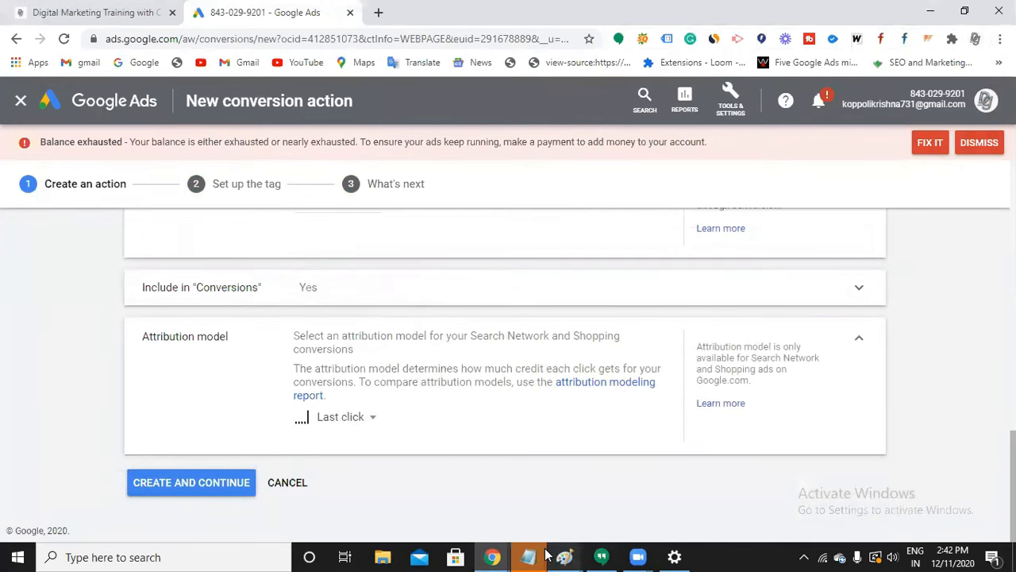
{"action": "mouse_move", "coordinate": [563, 556]}
{"action": "left_click", "coordinate": [500, 518]}
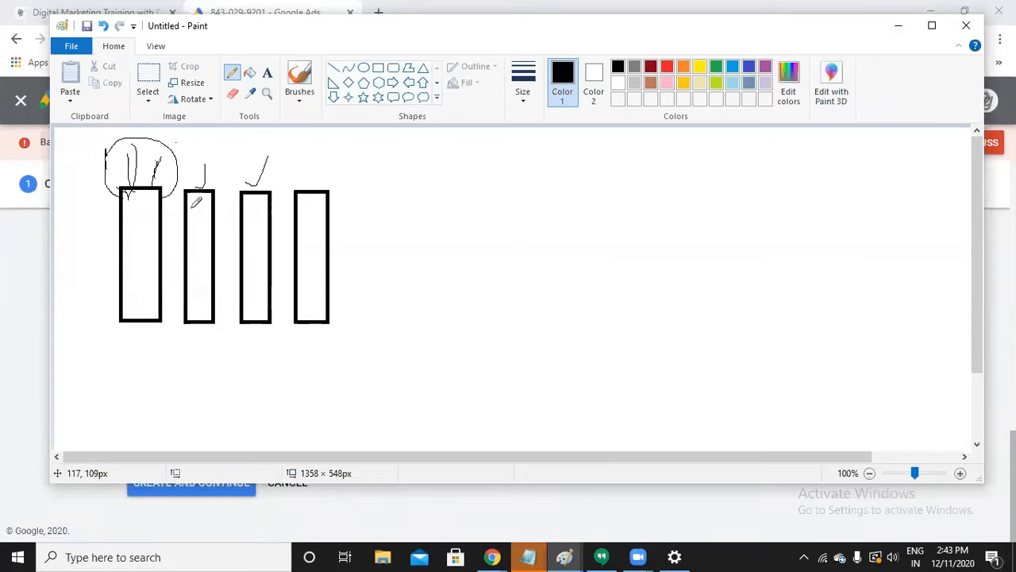
{"action": "left_click", "coordinate": [898, 26]}
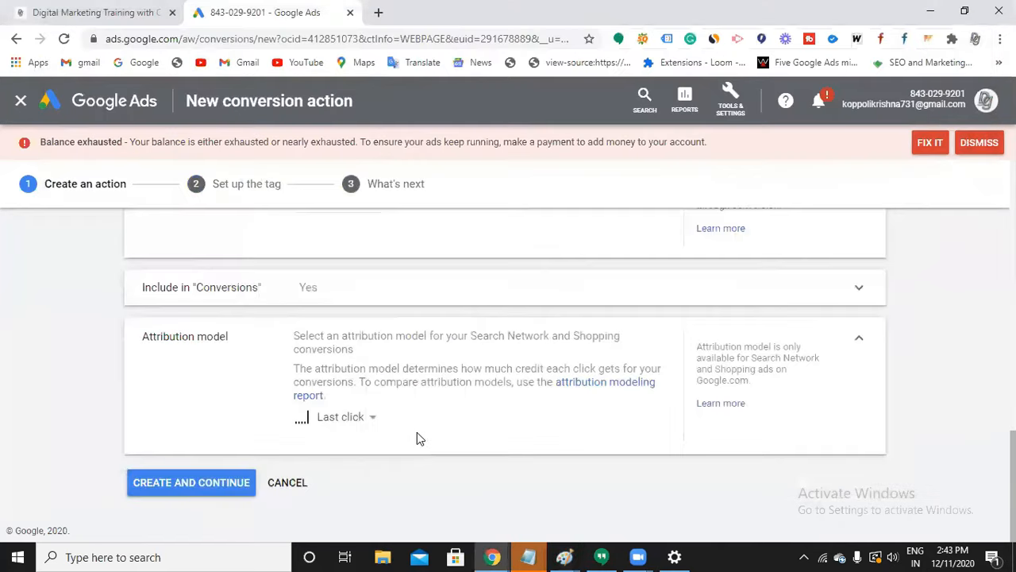
Choose the First click attribution model and add another pencil stroke inside the circle above the first rectangle in Paint
{"action": "left_click", "coordinate": [363, 421]}
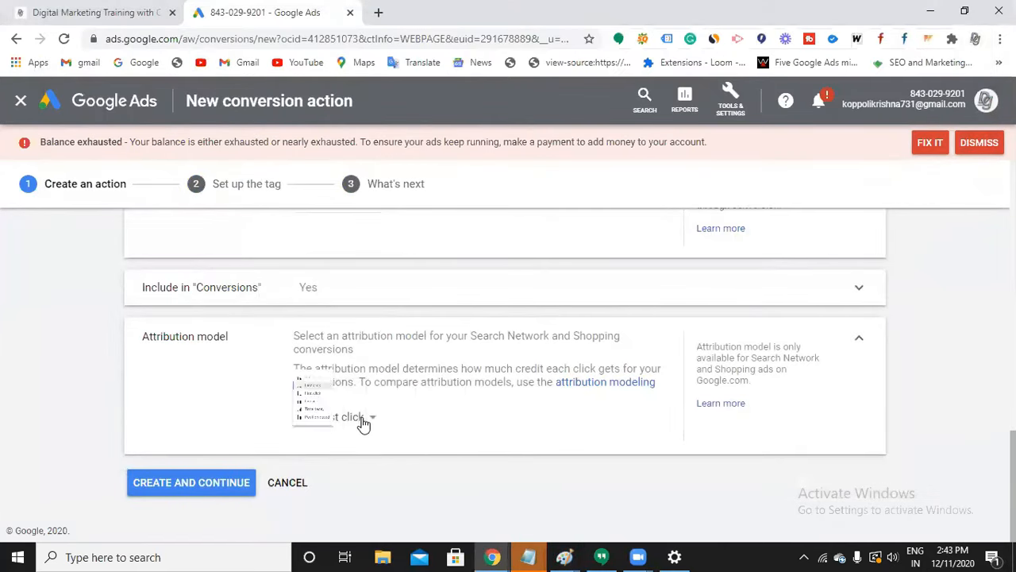
{"action": "left_click", "coordinate": [352, 330]}
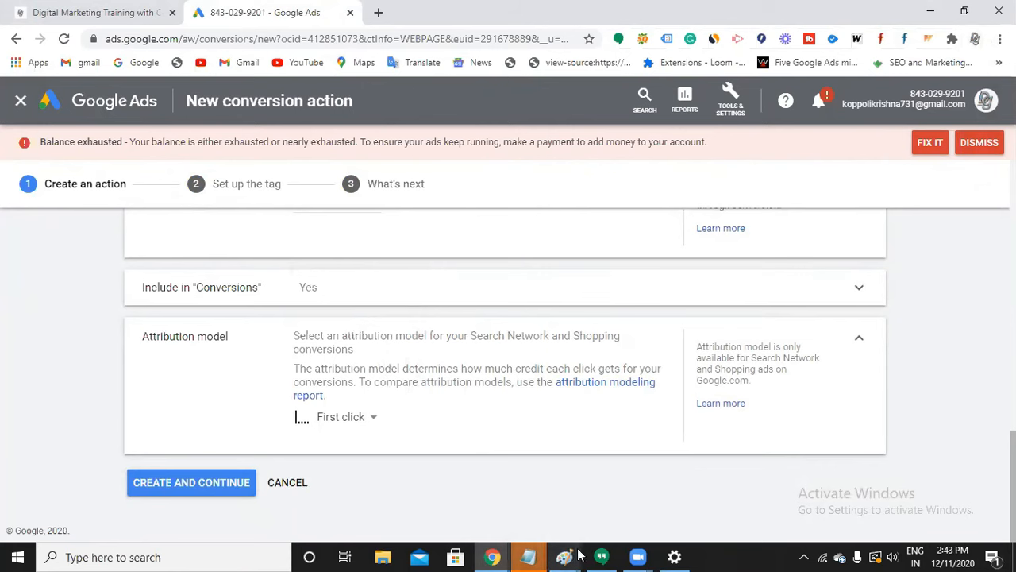
{"action": "left_click", "coordinate": [471, 473]}
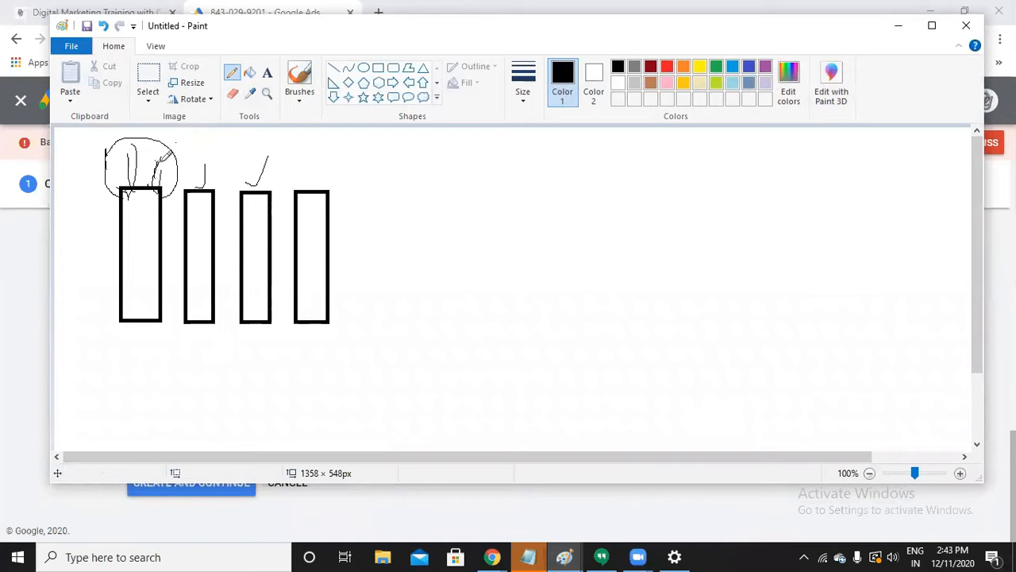
{"action": "left_click", "coordinate": [898, 26]}
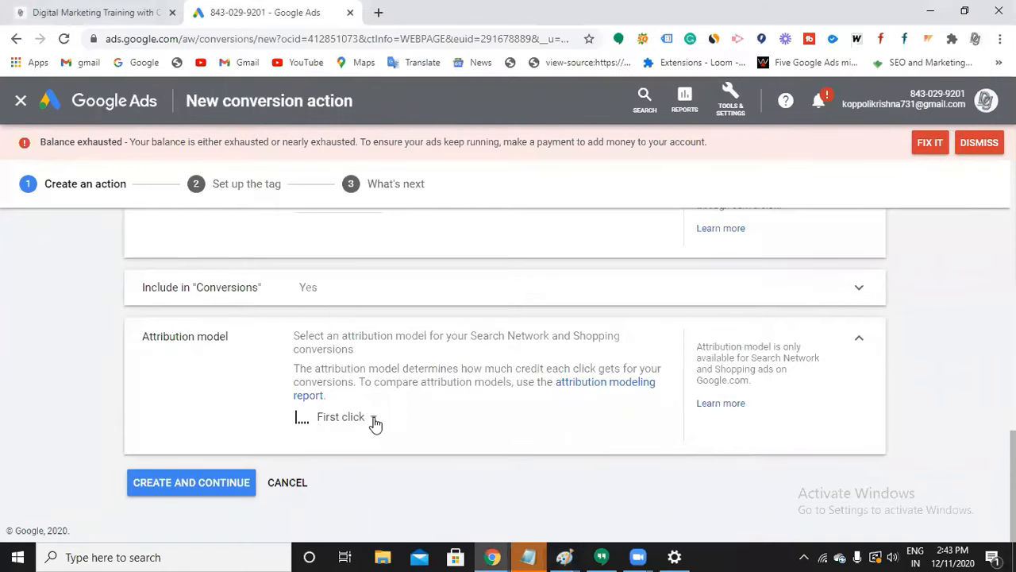
Try the Linear attribution model, look over the rectangle sketch in Paint, and return to Google Ads
{"action": "left_click", "coordinate": [373, 420]}
{"action": "left_click", "coordinate": [346, 355]}
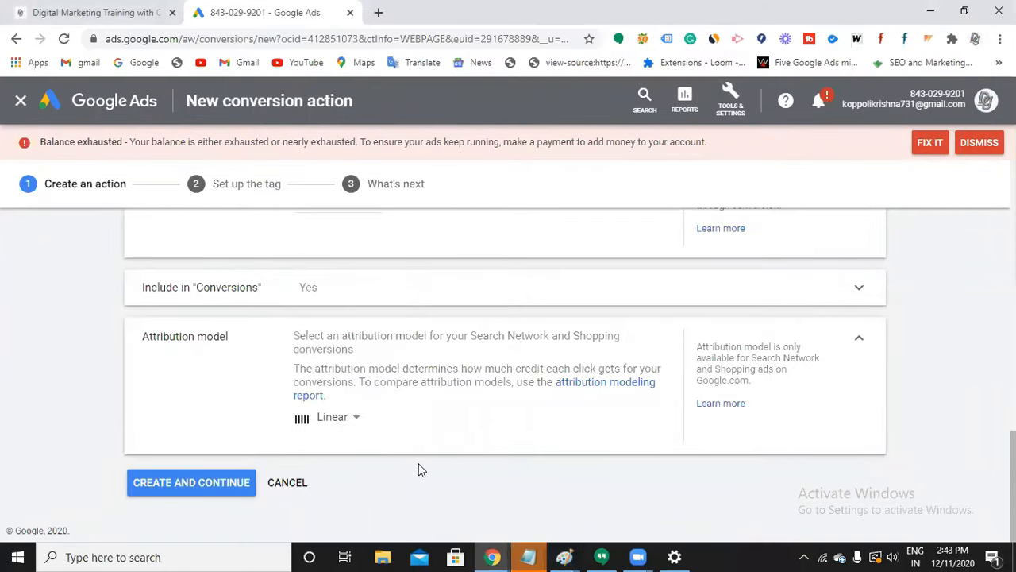
{"action": "left_click", "coordinate": [529, 556]}
{"action": "left_click", "coordinate": [494, 510]}
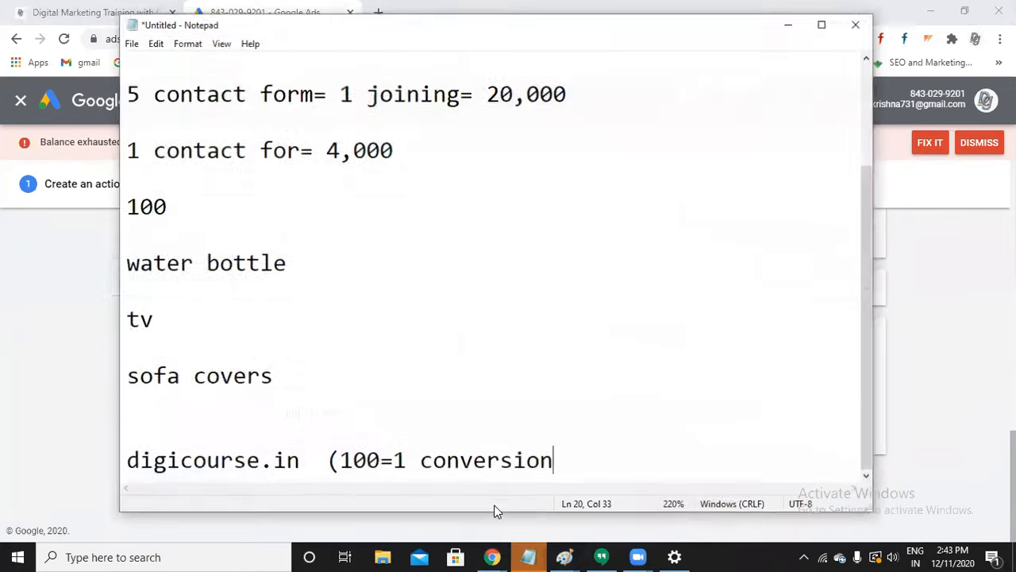
{"action": "mouse_move", "coordinate": [543, 553]}
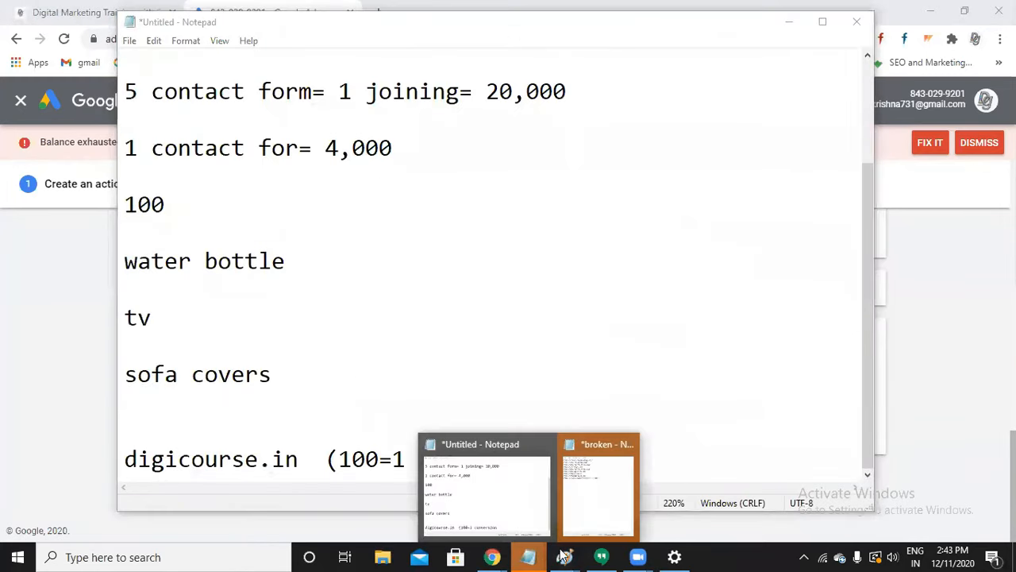
{"action": "left_click", "coordinate": [517, 523]}
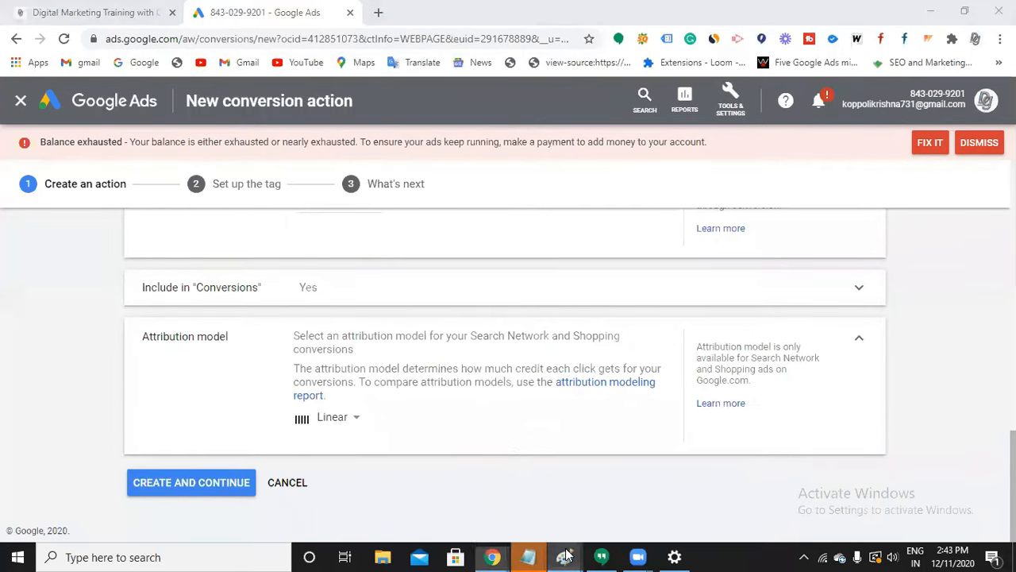
{"action": "mouse_move", "coordinate": [565, 555]}
{"action": "left_click", "coordinate": [519, 517]}
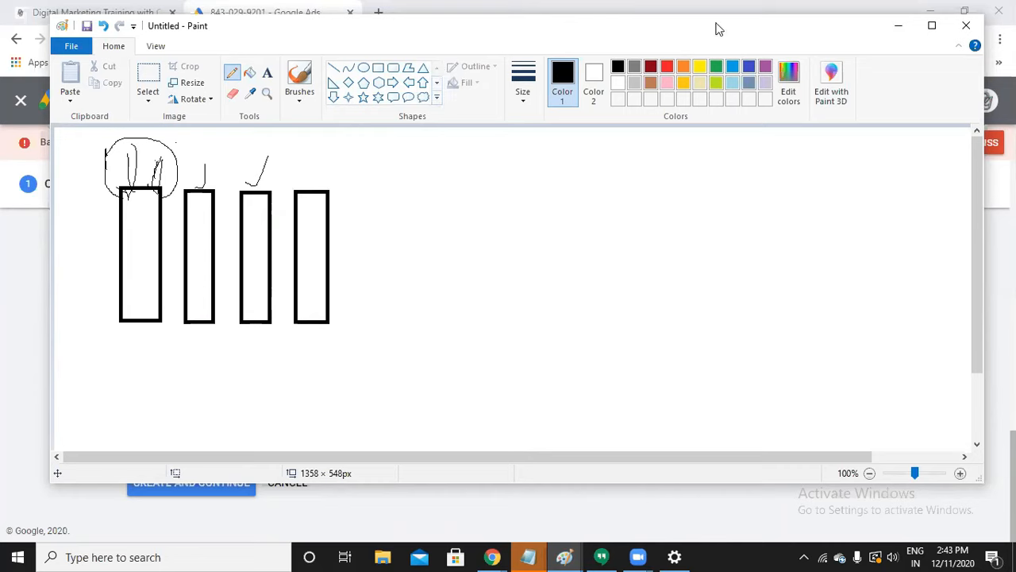
{"action": "left_click", "coordinate": [898, 27]}
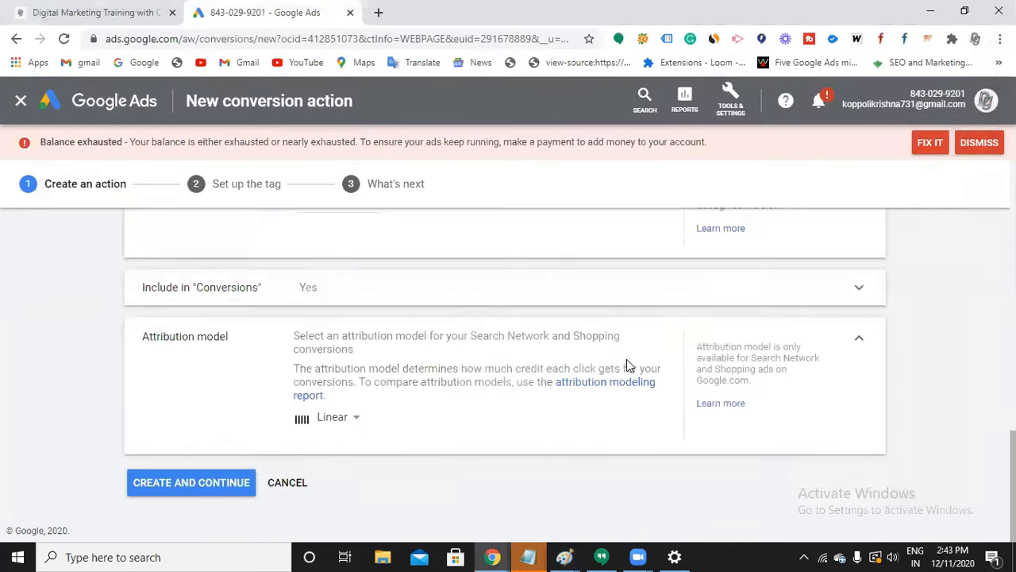
Try the Time decay and Position-based attribution models for the conversion action
{"action": "left_click", "coordinate": [352, 422]}
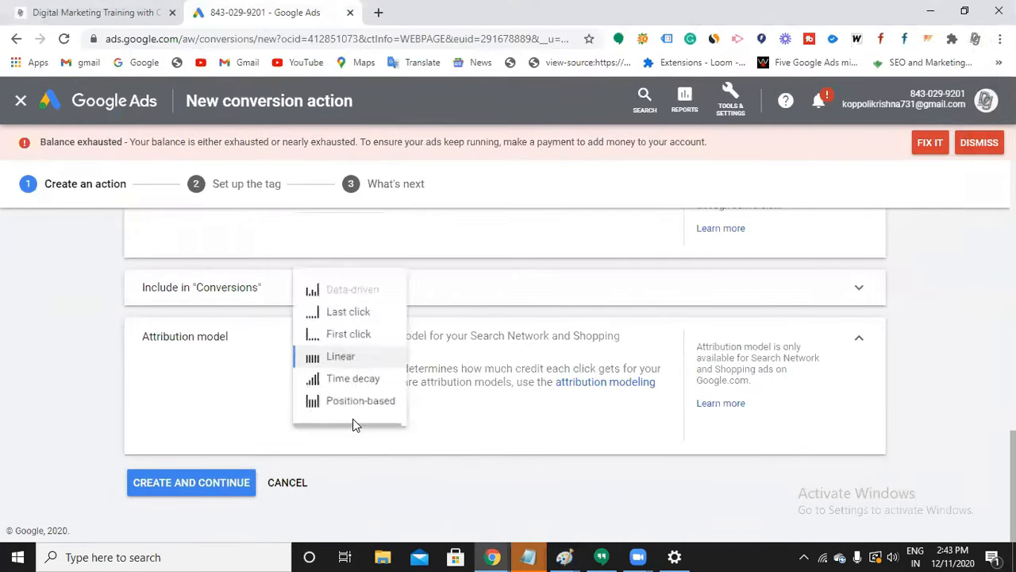
{"action": "left_click", "coordinate": [366, 378]}
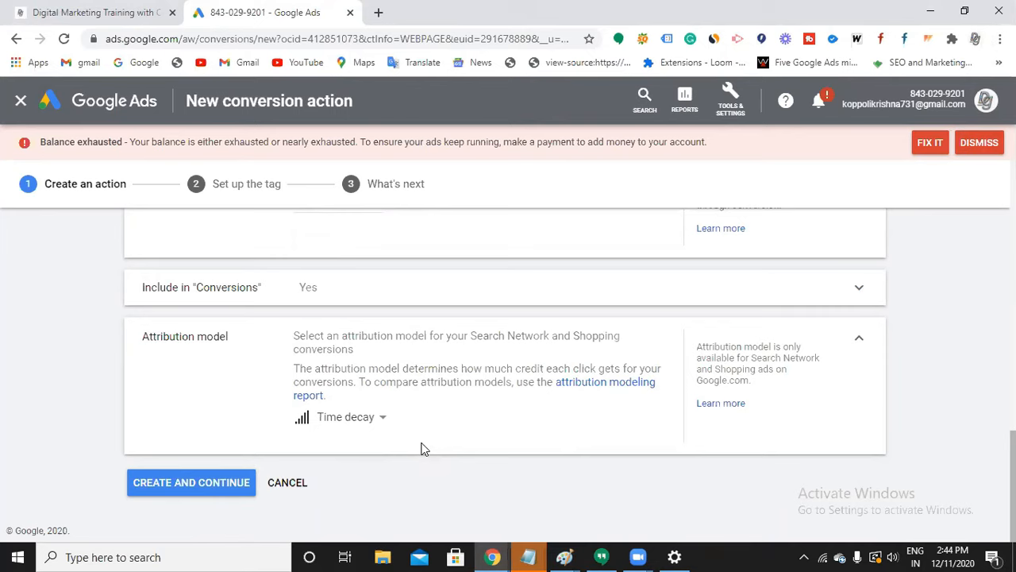
{"action": "left_click", "coordinate": [380, 423]}
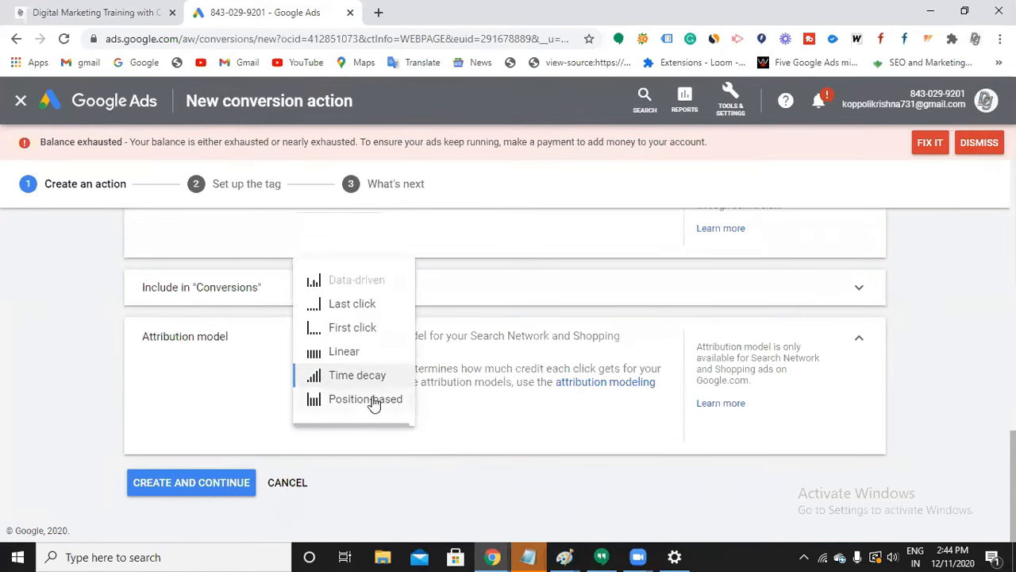
{"action": "left_click", "coordinate": [374, 404]}
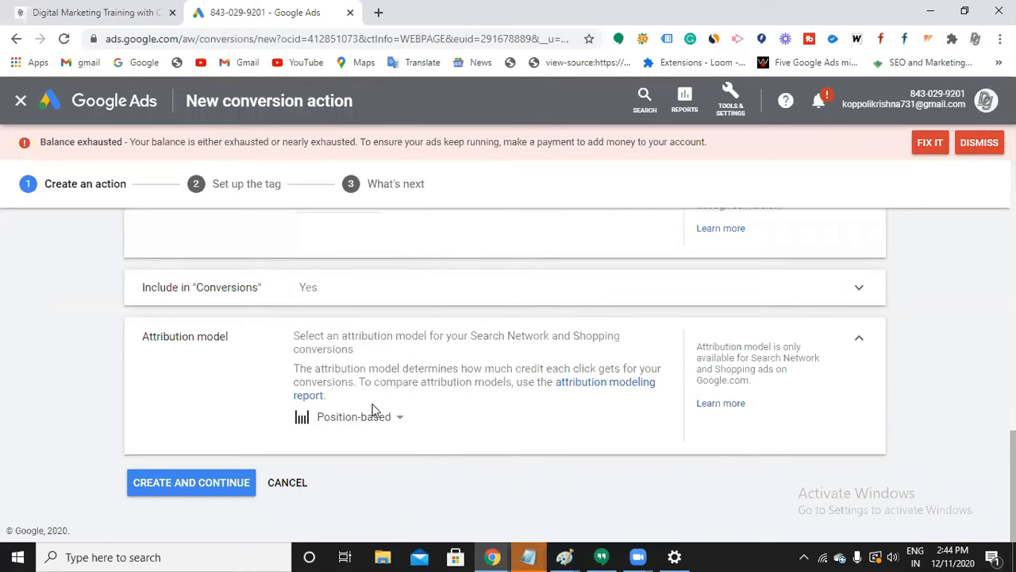
Read the description of the Data-driven attribution model and set the attribution model to Last click
{"action": "left_click", "coordinate": [376, 421]}
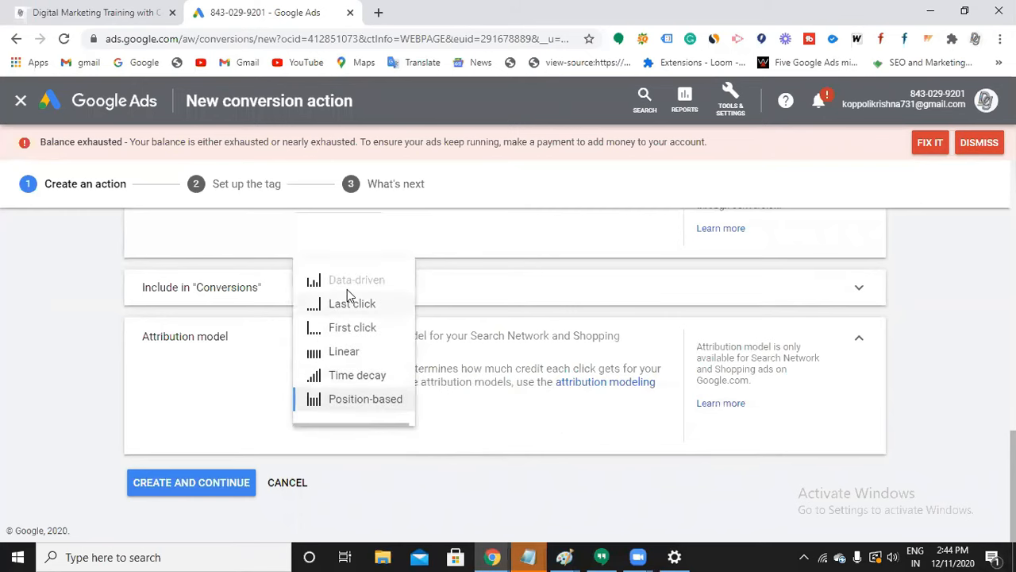
{"action": "mouse_move", "coordinate": [355, 289]}
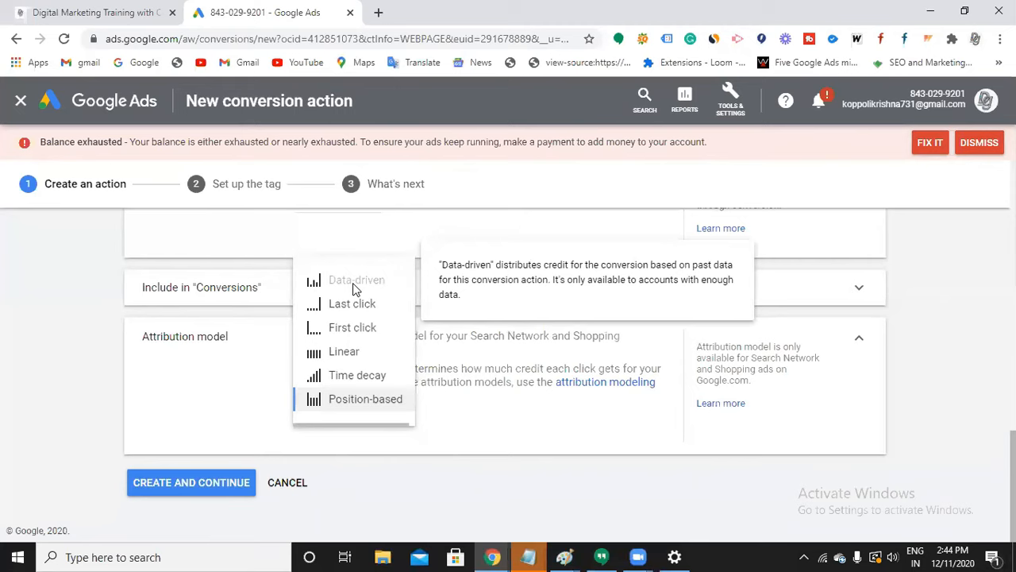
{"action": "left_click", "coordinate": [441, 361]}
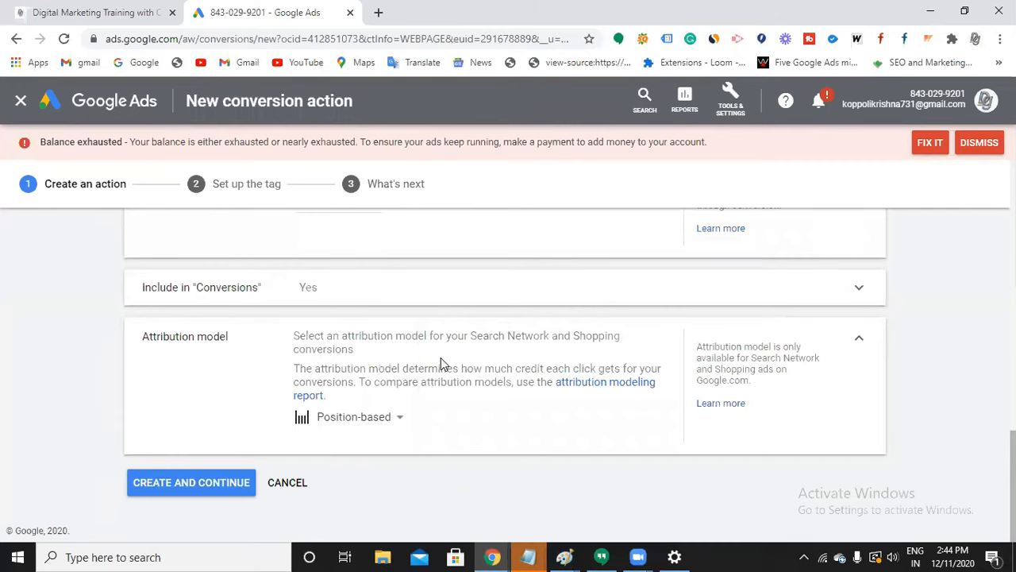
{"action": "left_click", "coordinate": [347, 419]}
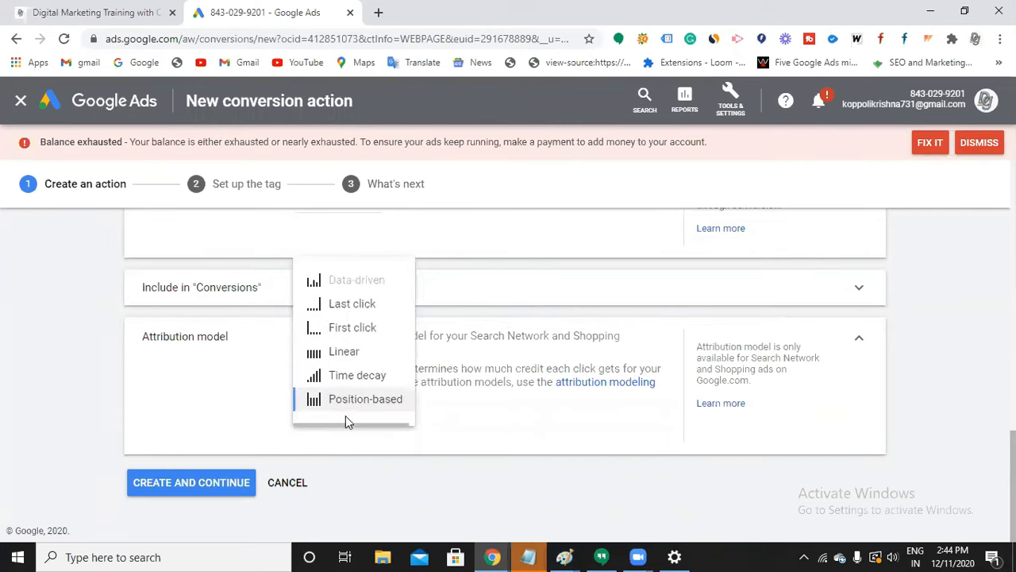
{"action": "left_click", "coordinate": [331, 308]}
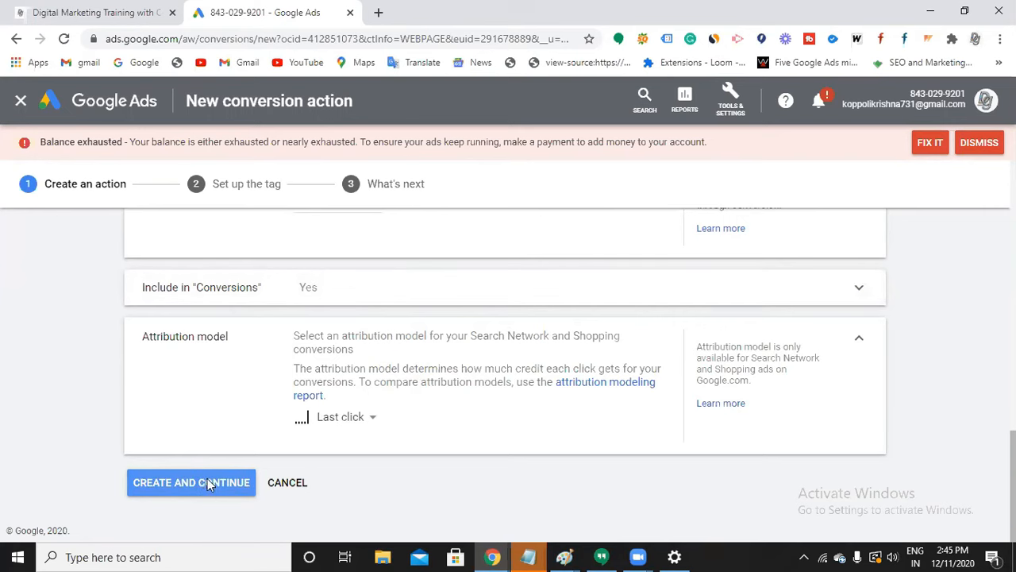
Review all settings of the conversion action from category to attribution model, and create it to continue to tag setup
{"action": "scroll", "coordinate": [438, 457], "scroll_direction": "up", "scroll_amount": 5}
{"action": "scroll", "coordinate": [436, 456], "scroll_direction": "up", "scroll_amount": 5}
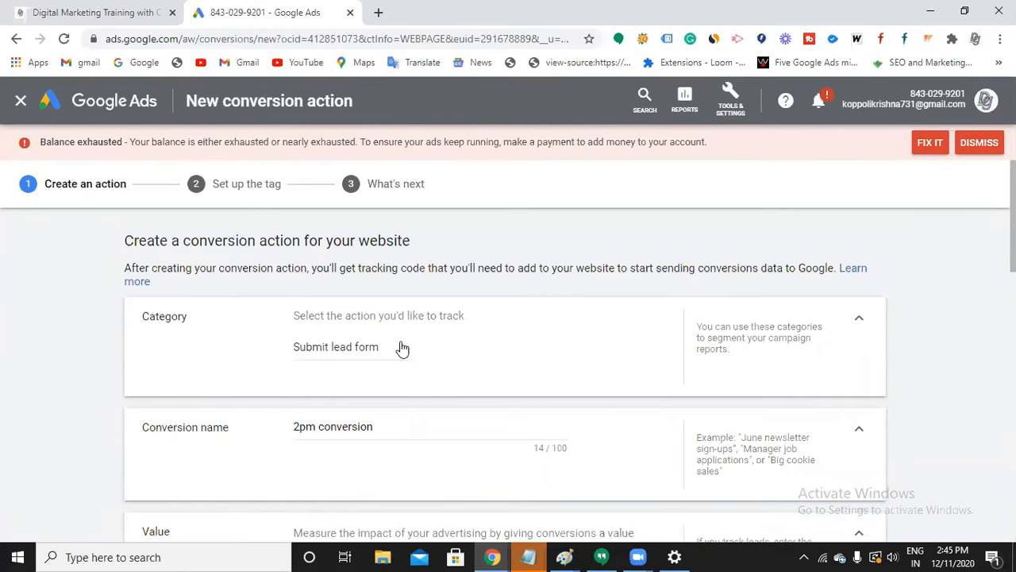
{"action": "scroll", "coordinate": [401, 347], "scroll_direction": "down", "scroll_amount": 3}
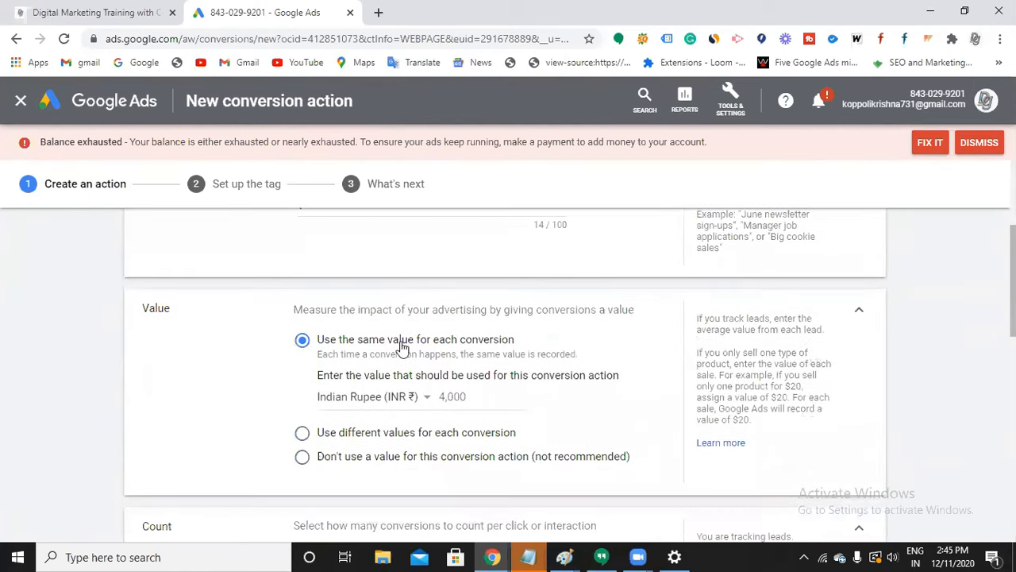
{"action": "scroll", "coordinate": [402, 347], "scroll_direction": "down", "scroll_amount": 5}
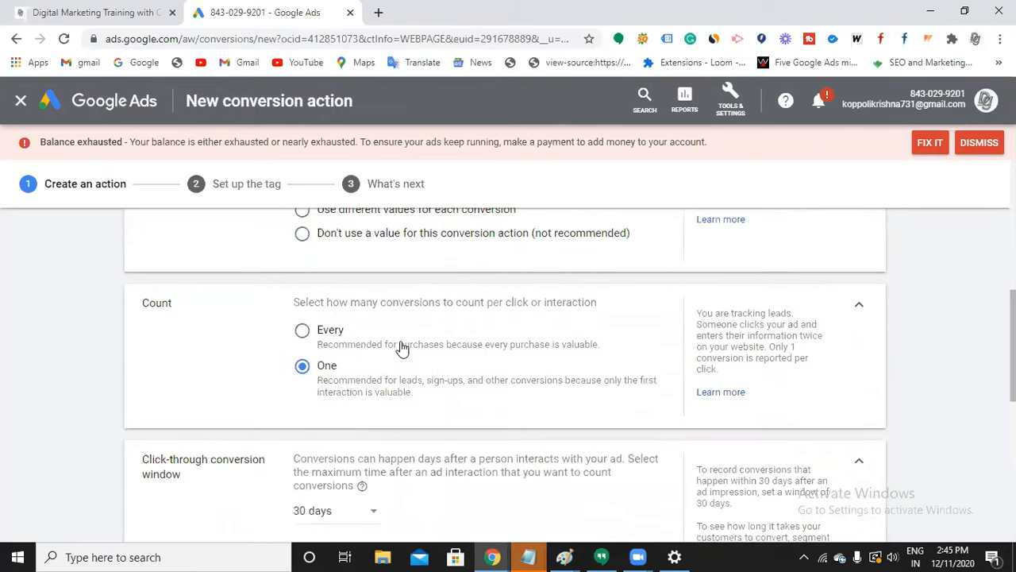
{"action": "scroll", "coordinate": [402, 347], "scroll_direction": "down", "scroll_amount": 1}
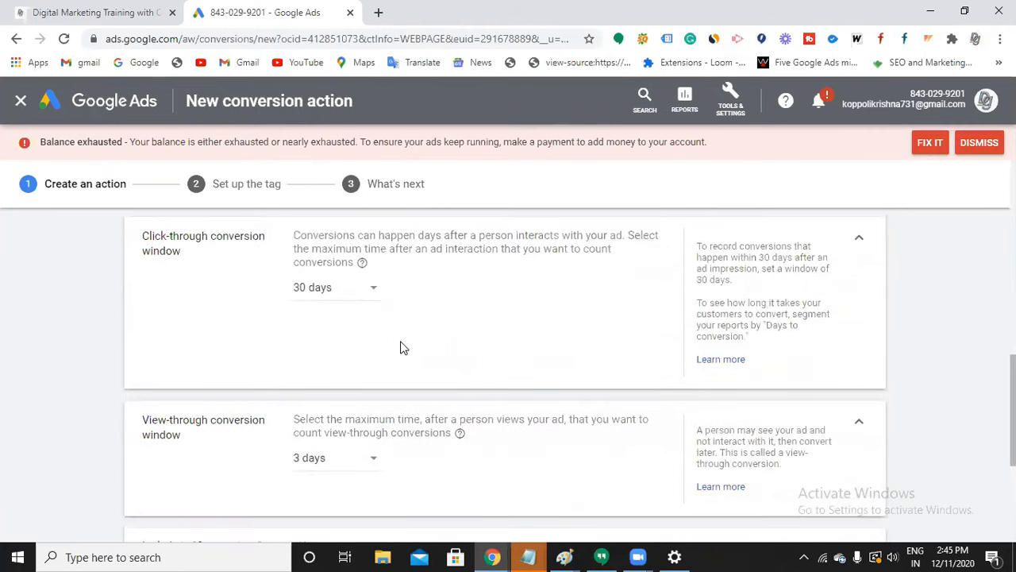
{"action": "scroll", "coordinate": [402, 347], "scroll_direction": "down", "scroll_amount": 4}
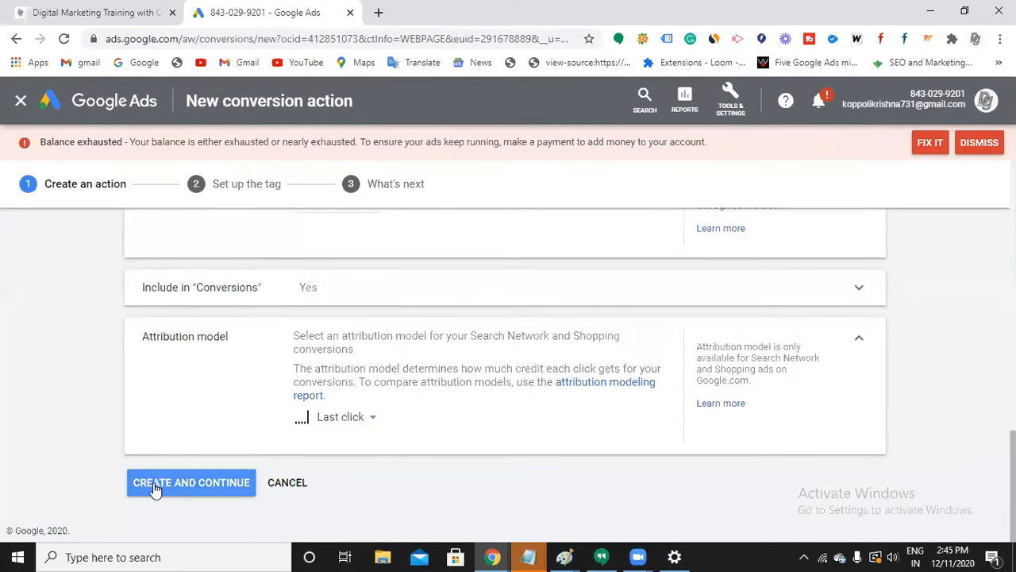
{"action": "left_click", "coordinate": [161, 484]}
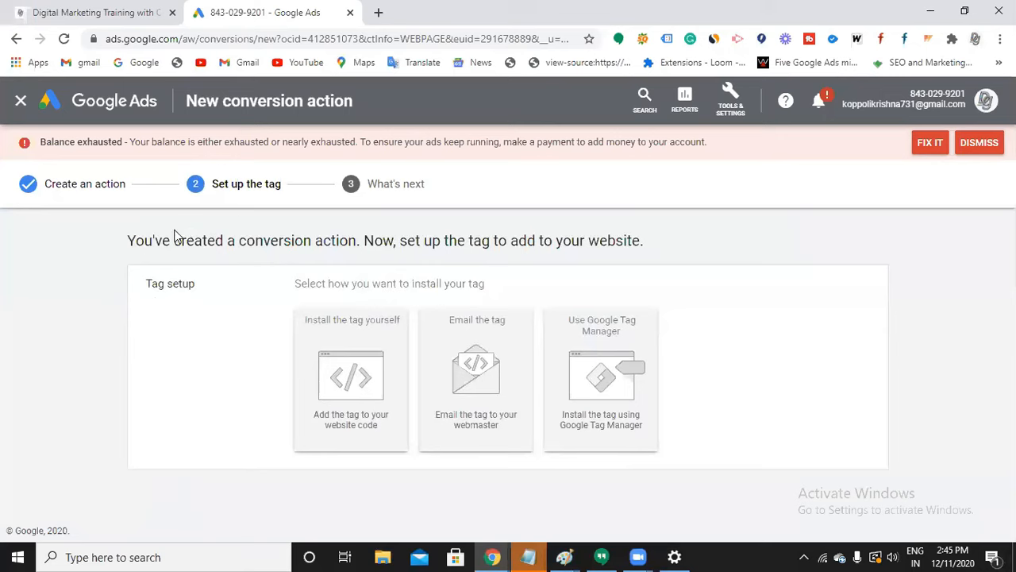
Choose to install the tag yourself and highlight the whole global site tag code to point it out
{"action": "left_click", "coordinate": [361, 377]}
{"action": "scroll", "coordinate": [361, 376], "scroll_direction": "down", "scroll_amount": 2}
{"action": "scroll", "coordinate": [361, 376], "scroll_direction": "down", "scroll_amount": 4}
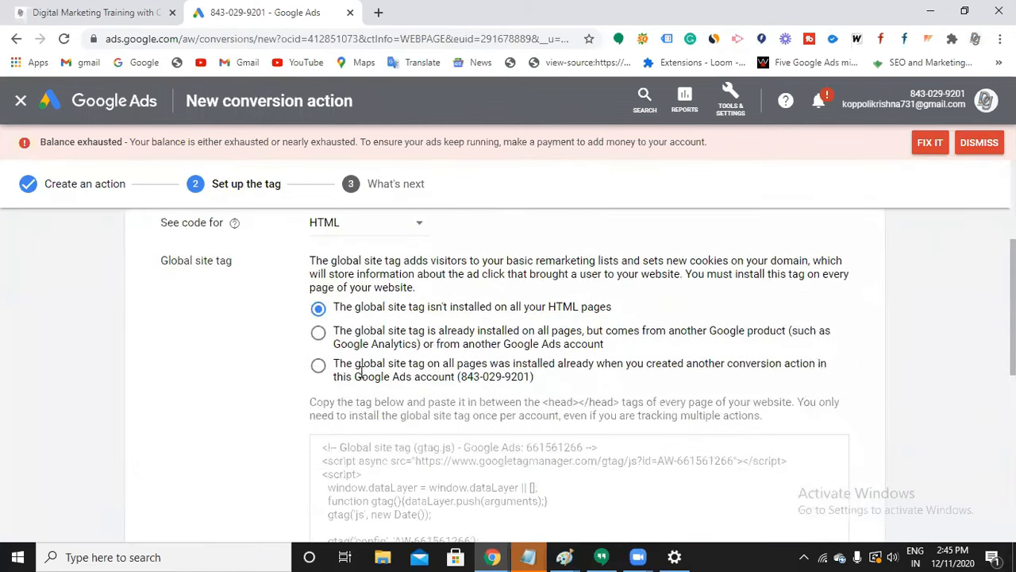
{"action": "scroll", "coordinate": [361, 376], "scroll_direction": "up", "scroll_amount": 1}
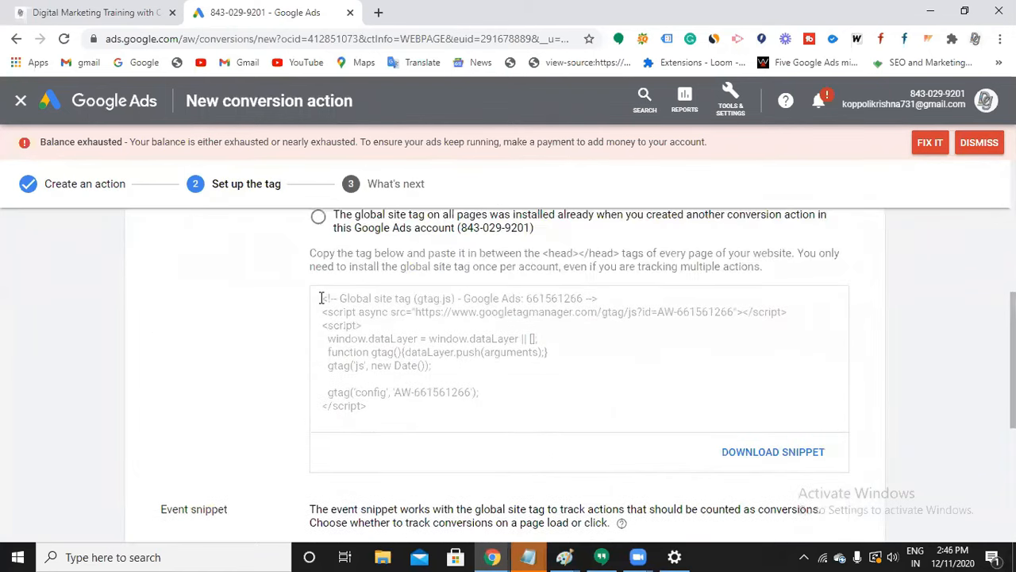
{"action": "left_click_drag", "start_coordinate": [322, 297], "coordinate": [392, 417]}
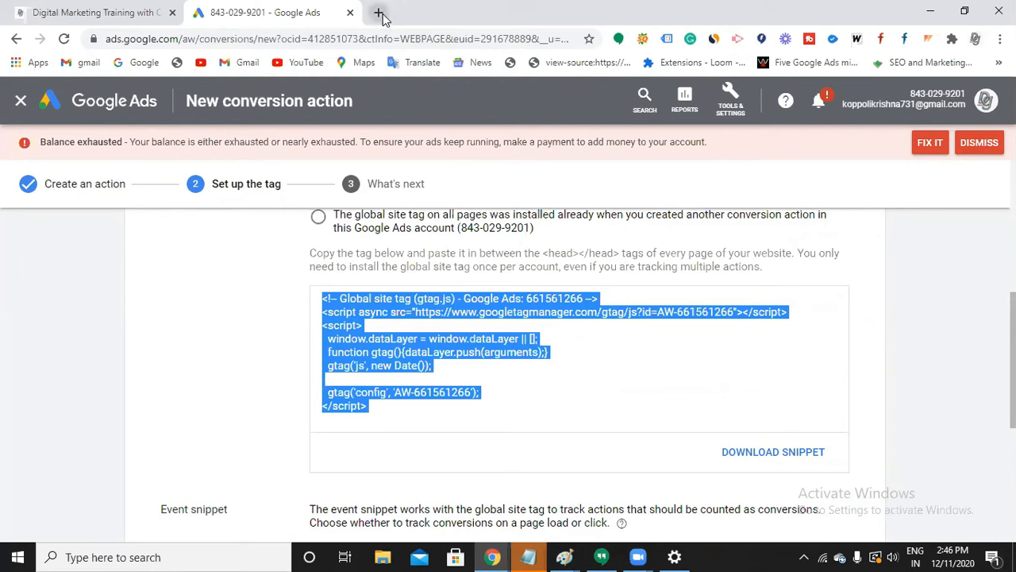
{"action": "left_click", "coordinate": [471, 345]}
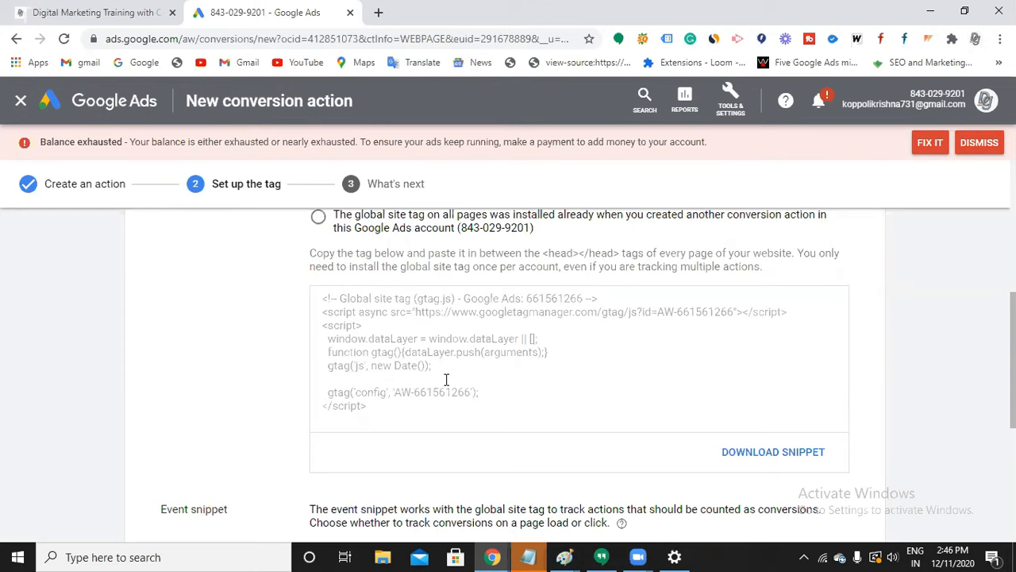
Examine the global site tag code and the Page load and Click options of the event snippet
{"action": "scroll", "coordinate": [449, 393], "scroll_direction": "down", "scroll_amount": 1}
{"action": "scroll", "coordinate": [449, 393], "scroll_direction": "up", "scroll_amount": 1}
{"action": "scroll", "coordinate": [448, 391], "scroll_direction": "down", "scroll_amount": 1}
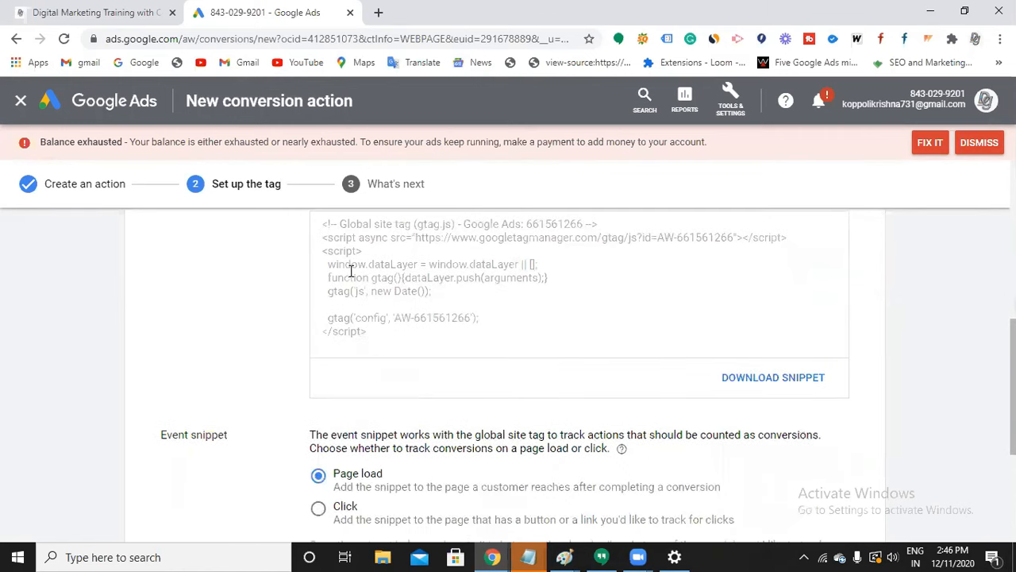
{"action": "left_click", "coordinate": [359, 228]}
{"action": "left_click", "coordinate": [512, 233]}
{"action": "left_click", "coordinate": [509, 262]}
{"action": "scroll", "coordinate": [503, 289], "scroll_direction": "down", "scroll_amount": 2}
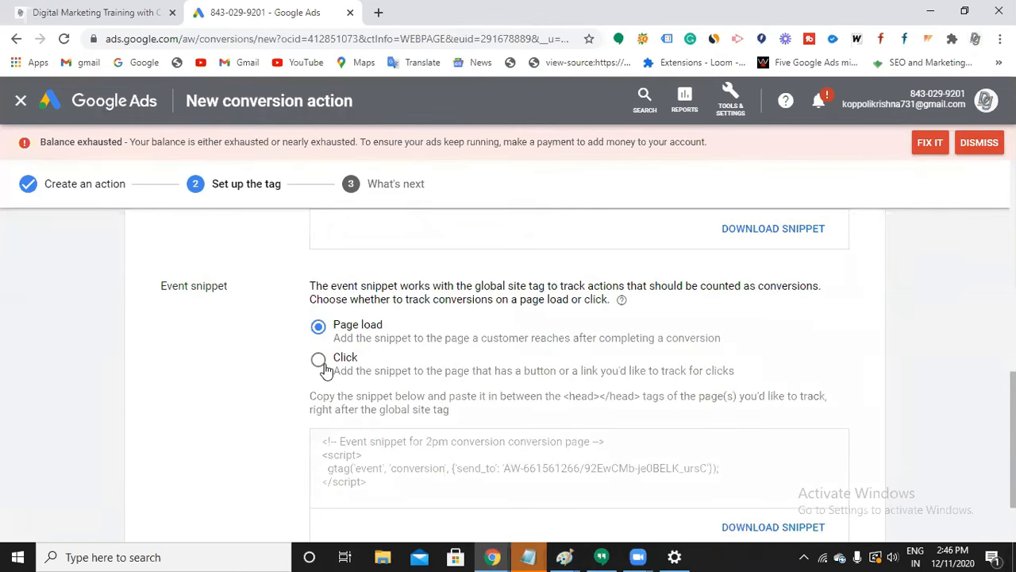
Open digicourse.in in a new browser tab and go to the site's Contact Us page
{"action": "left_click", "coordinate": [378, 13]}
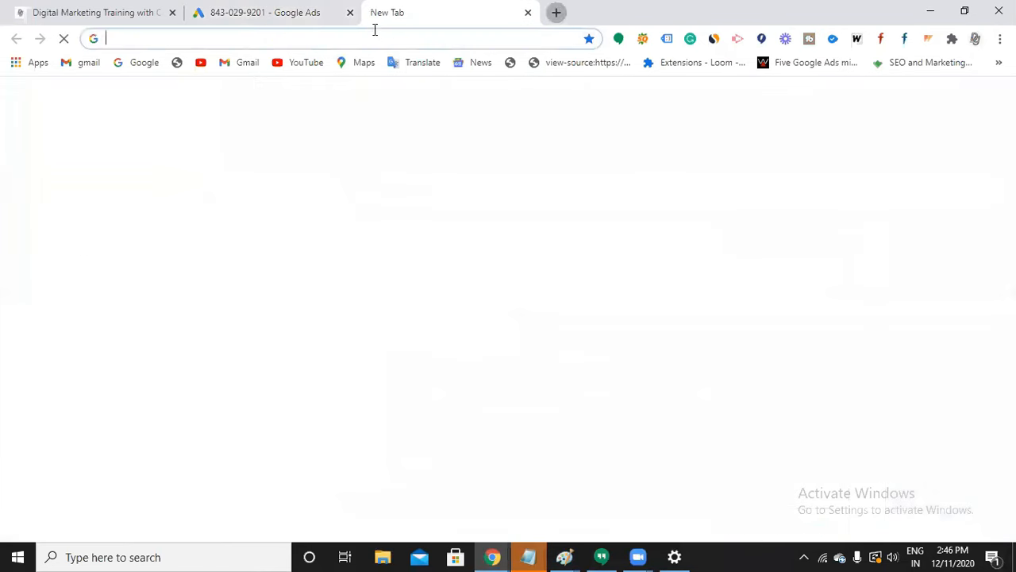
{"action": "left_click", "coordinate": [374, 36]}
{"action": "type", "text": "digi"}
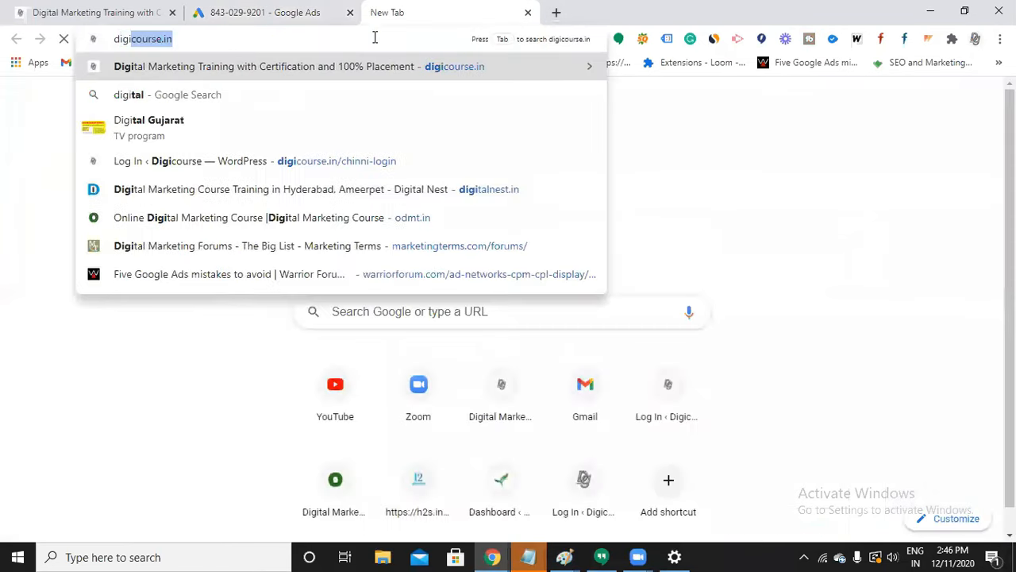
{"action": "key", "text": "Right"}
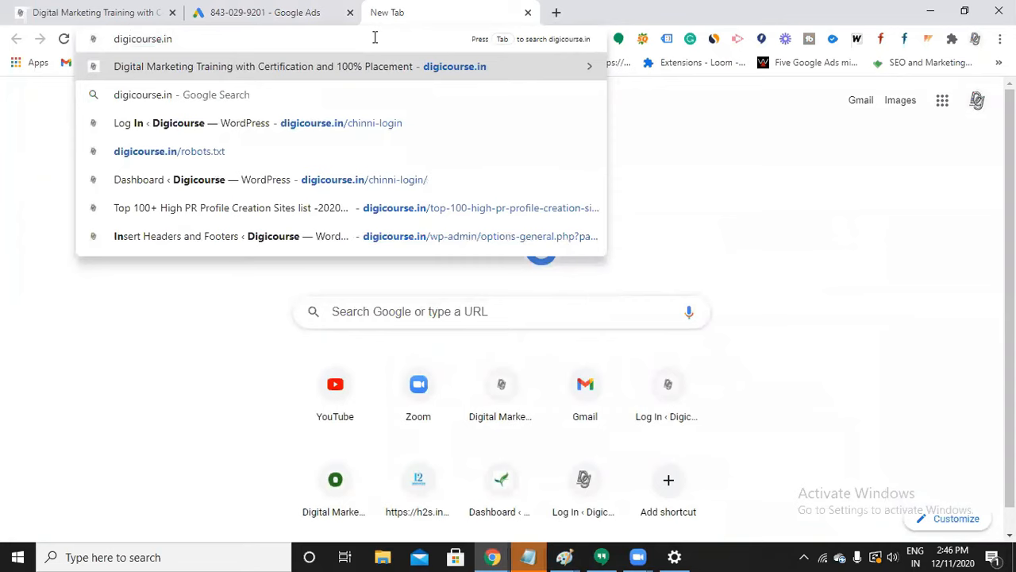
{"action": "key", "text": "Return"}
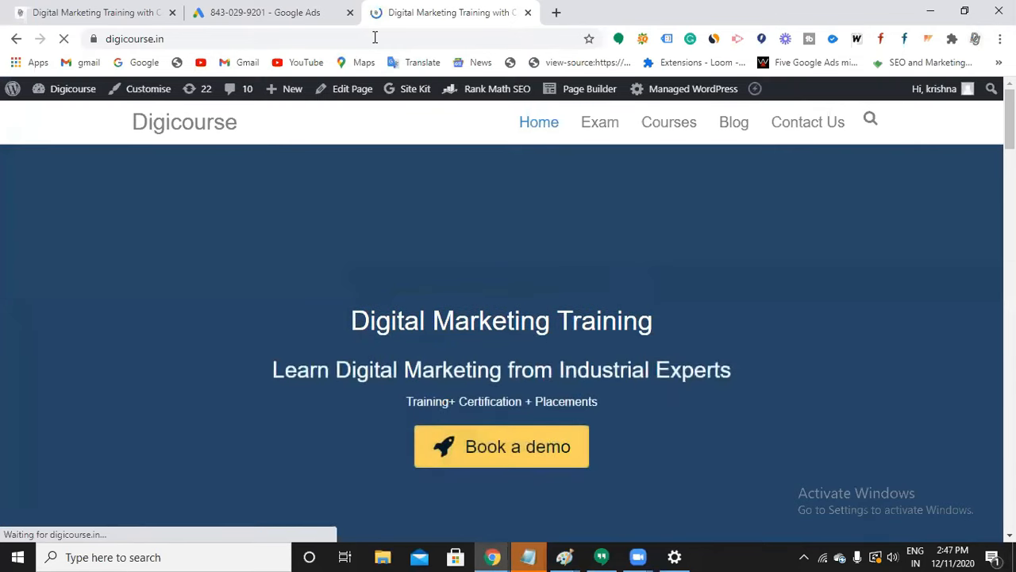
{"action": "left_click", "coordinate": [373, 37]}
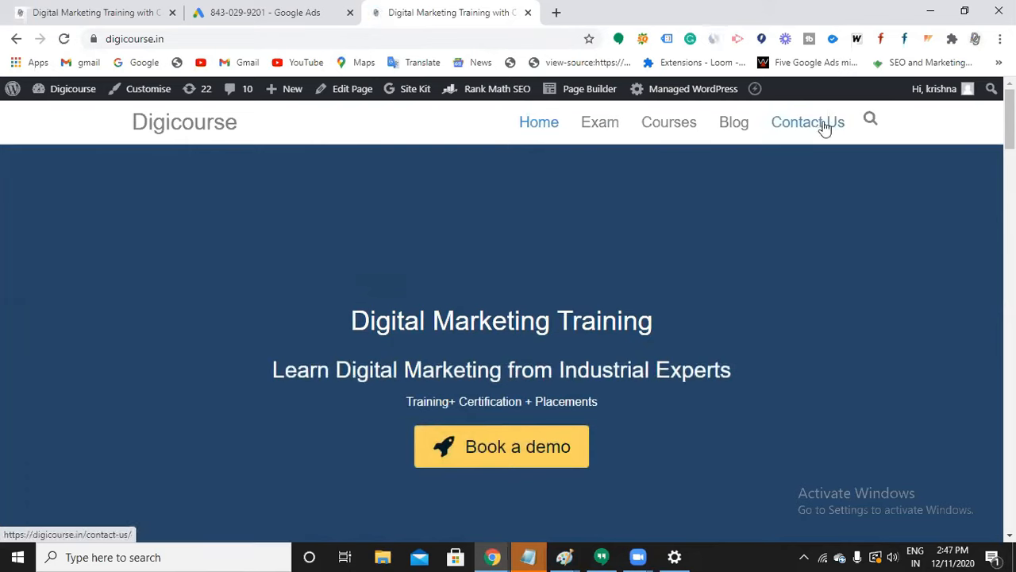
{"action": "left_click", "coordinate": [826, 127]}
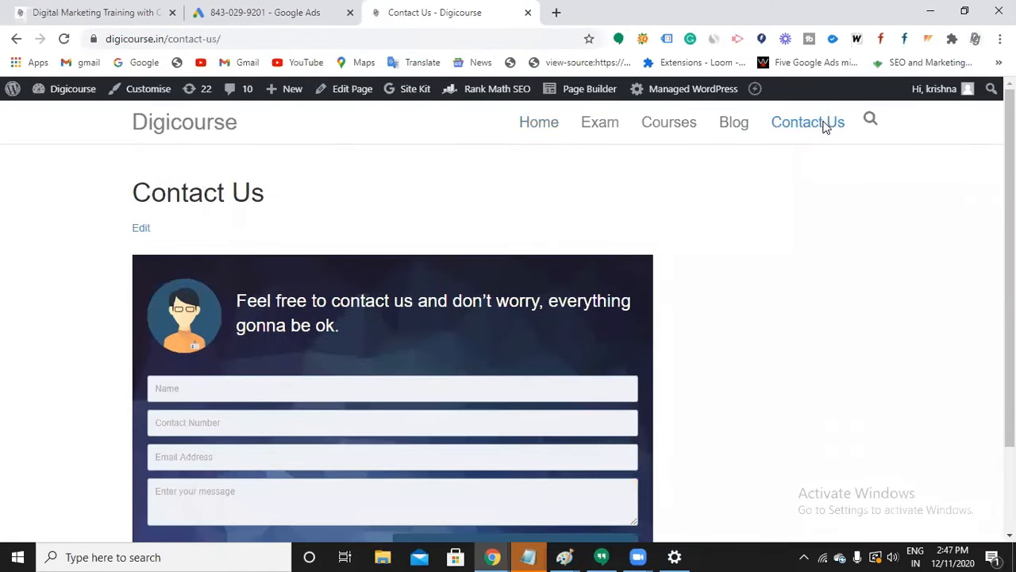
Fill in the contact form with a name, contact number, email address and the message "hi", and send it
{"action": "left_click", "coordinate": [263, 389]}
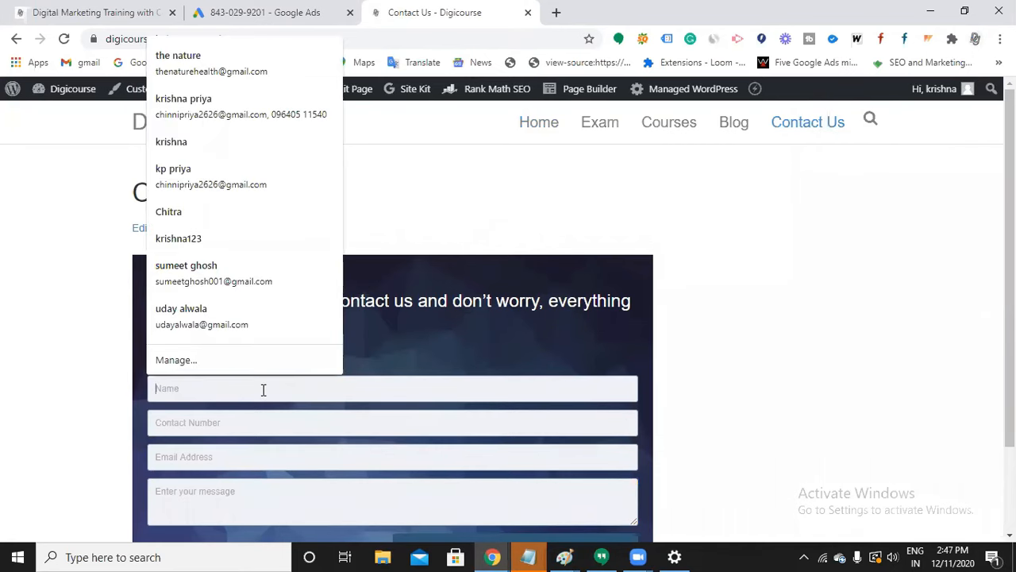
{"action": "type", "text": "seema"}
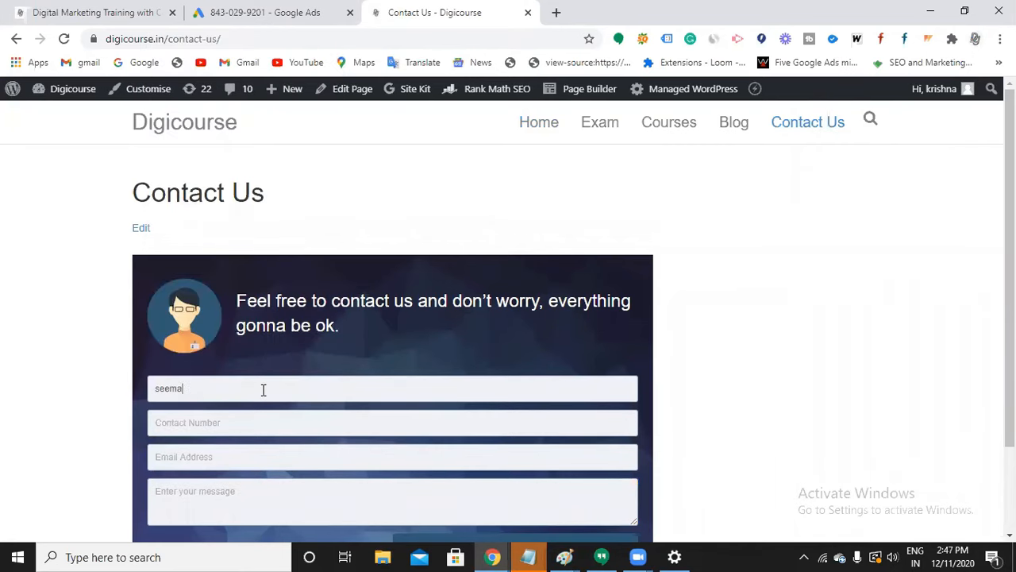
{"action": "scroll", "coordinate": [262, 391], "scroll_direction": "down", "scroll_amount": 1}
{"action": "left_click", "coordinate": [281, 342]}
{"action": "left_click", "coordinate": [243, 389]}
{"action": "left_click", "coordinate": [238, 431]}
{"action": "type", "text": "hi"}
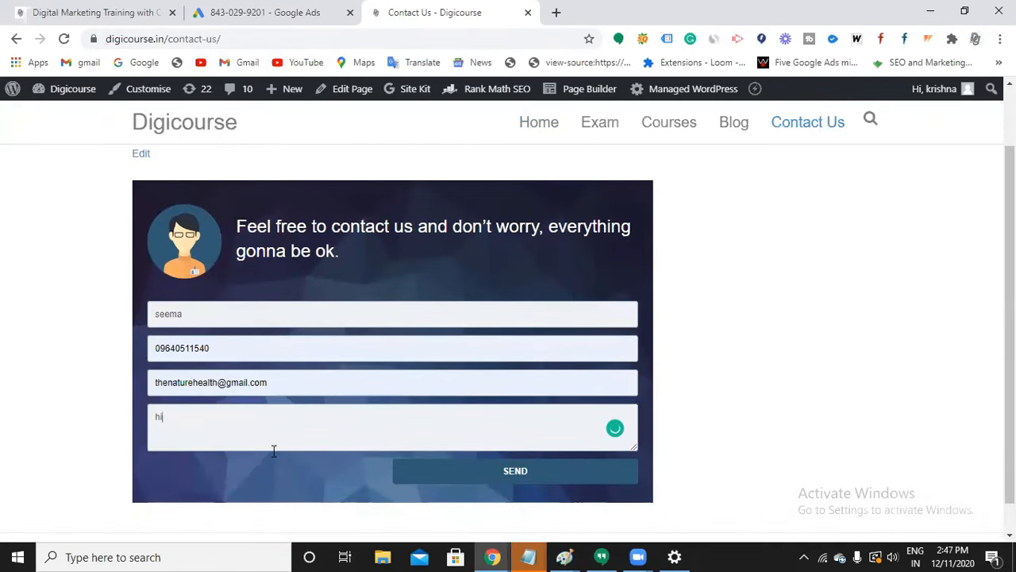
{"action": "left_click", "coordinate": [526, 470]}
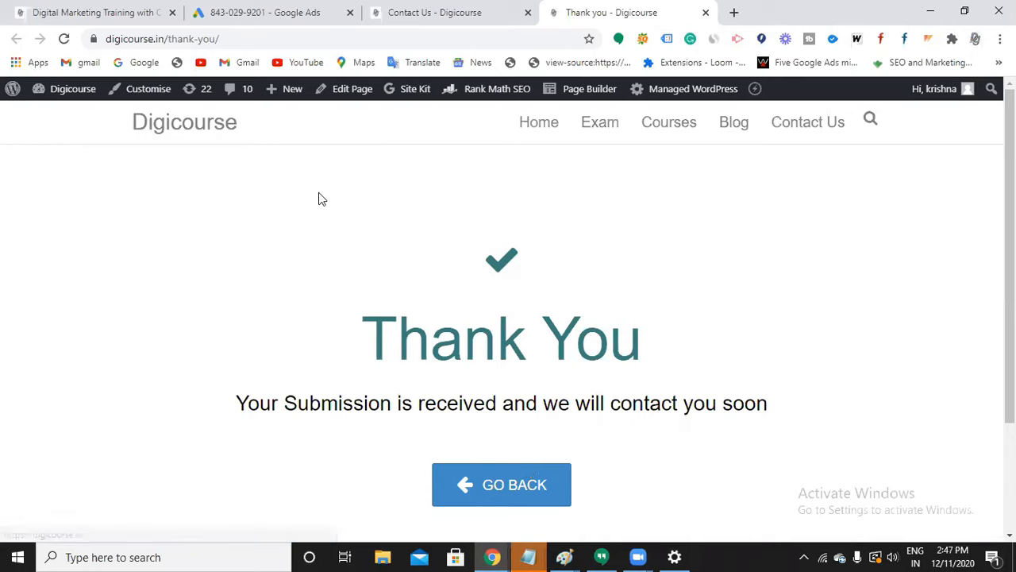
Highlight the thank-you page's address, return to Google Ads, and select the event snippet code for page load
{"action": "left_click", "coordinate": [209, 41]}
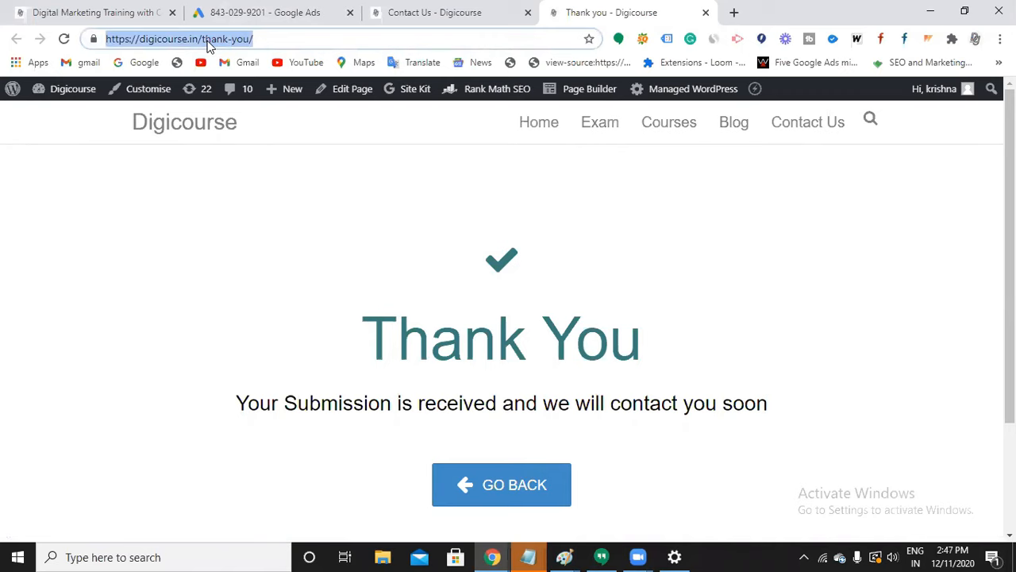
{"action": "left_click", "coordinate": [249, 21]}
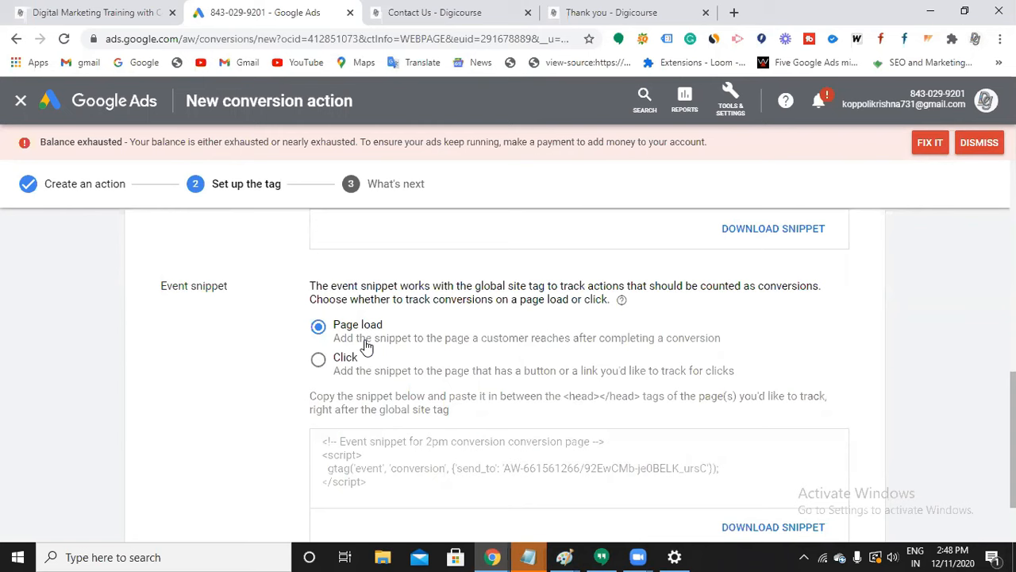
{"action": "scroll", "coordinate": [364, 456], "scroll_direction": "down", "scroll_amount": 1}
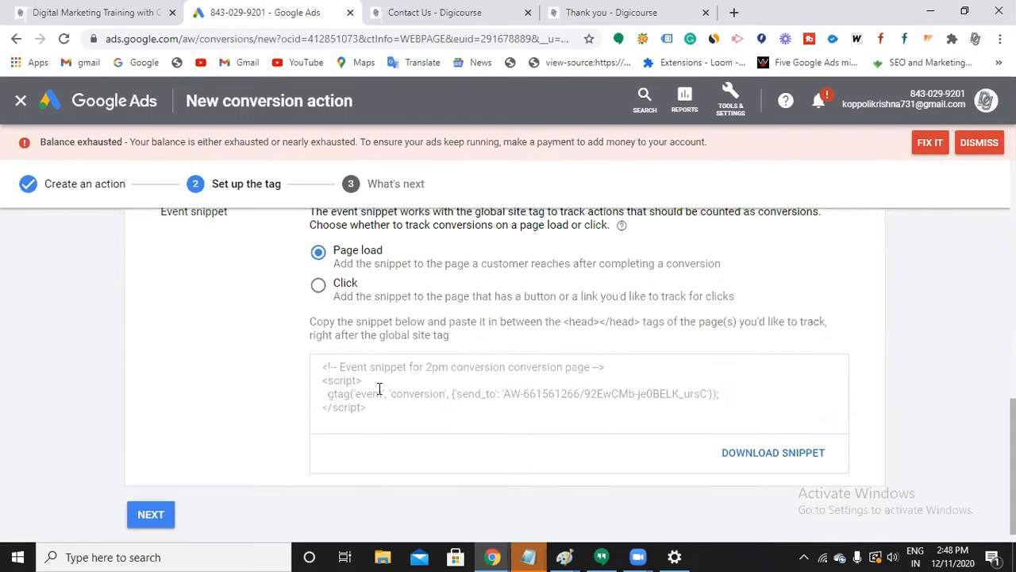
{"action": "left_click", "coordinate": [379, 402]}
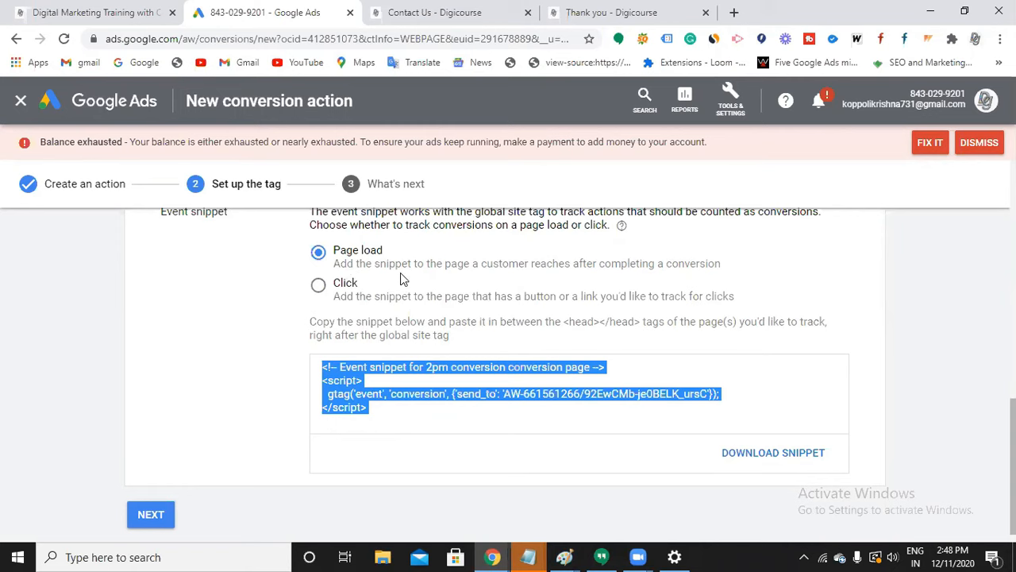
Switch to the thank-you page and go to the site's WordPress admin at digicourse.in/wp-admin
{"action": "left_click", "coordinate": [577, 19]}
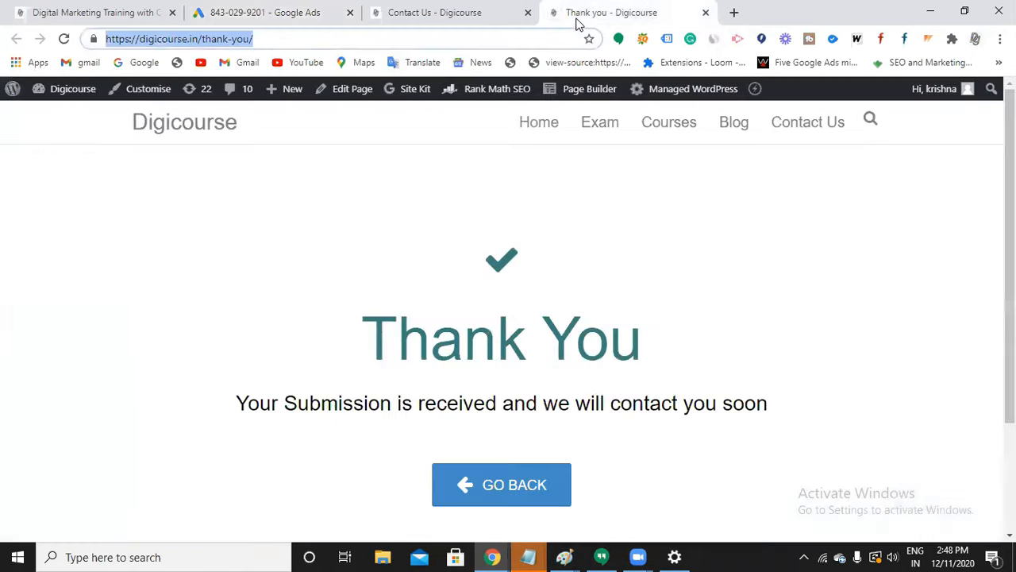
{"action": "left_click", "coordinate": [425, 38]}
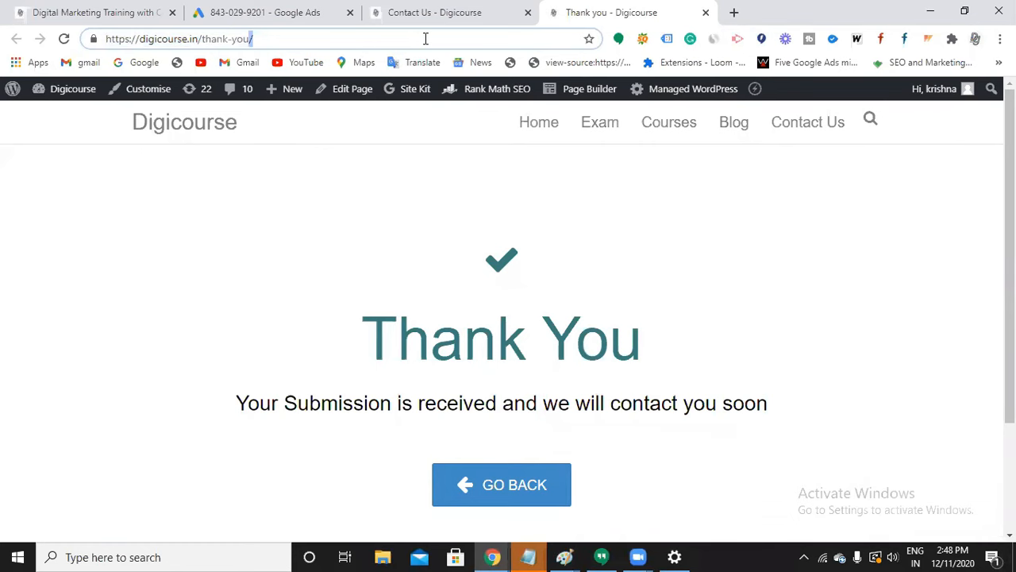
{"action": "key", "text": "BackSpace"}
{"action": "key", "text": "BackSpace"}
{"action": "key", "text": "BackSpace"}
{"action": "key", "text": "BackSpace"}
{"action": "key", "text": "BackSpace"}
{"action": "key", "text": "BackSpace"}
{"action": "key", "text": "BackSpace"}
{"action": "key", "text": "BackSpace"}
{"action": "key", "text": "BackSpace"}
{"action": "key", "text": "BackSpace"}
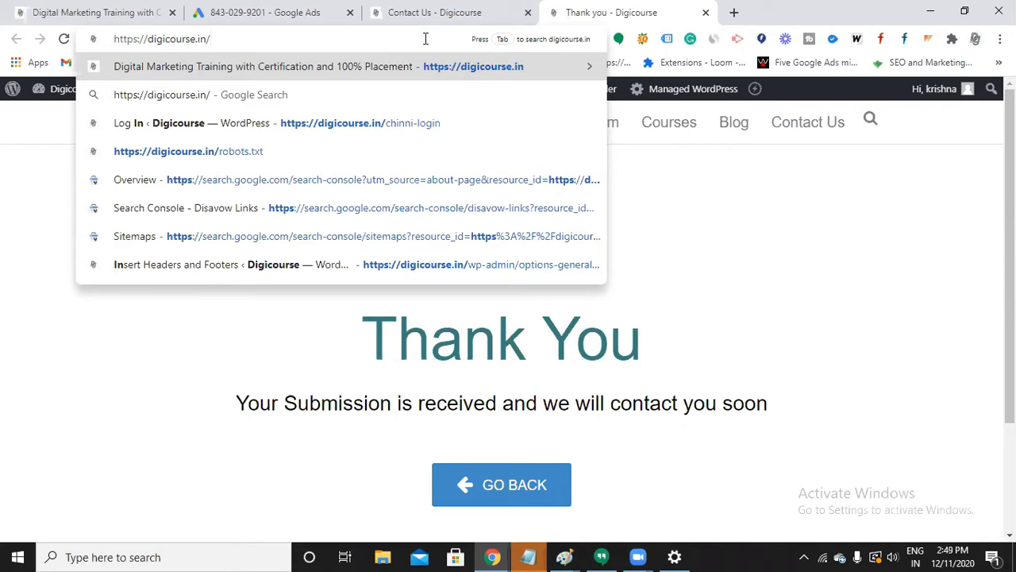
{"action": "type", "text": "wp-admin"}
{"action": "key", "text": "Return"}
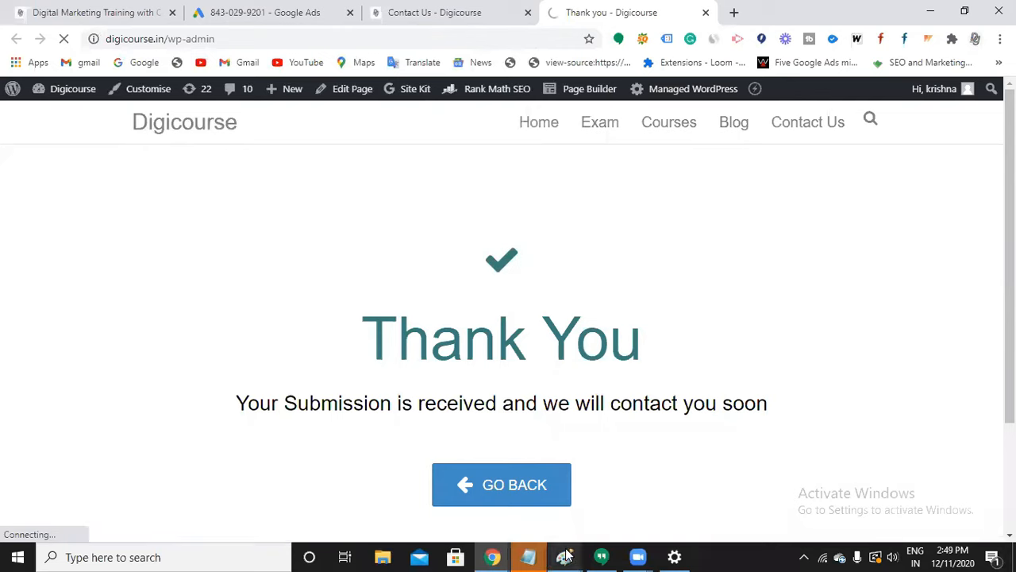
Switch to Notepad, add the plugin name "HFCM" below the existing notes, and return to the WordPress dashboard
{"action": "mouse_move", "coordinate": [528, 556]}
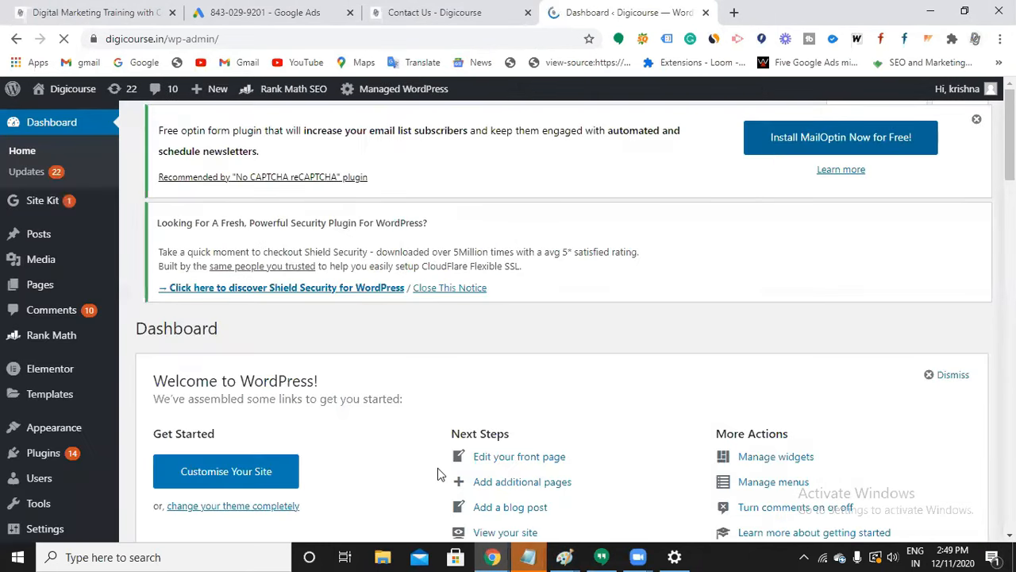
{"action": "left_click", "coordinate": [500, 508]}
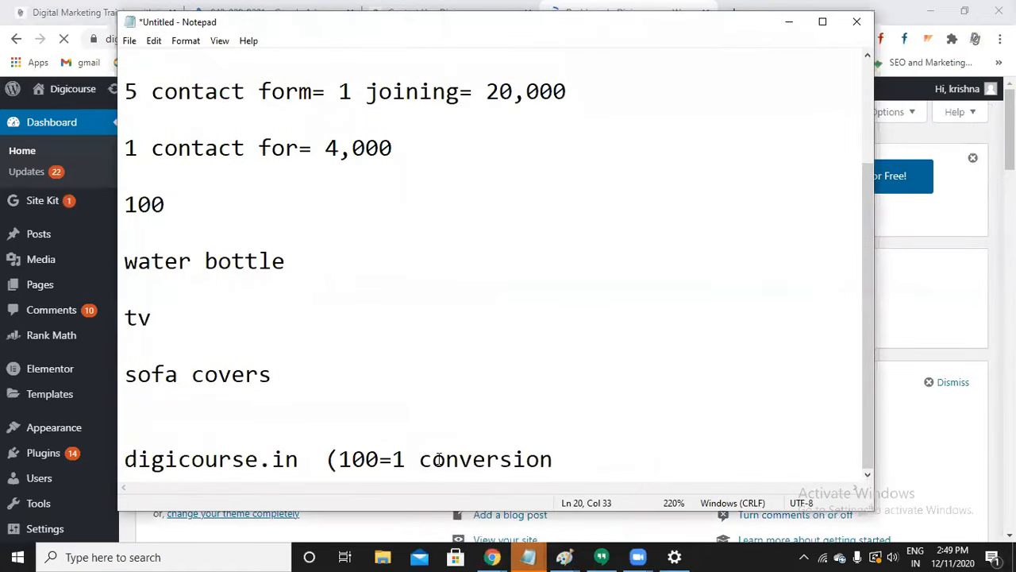
{"action": "key", "text": "Return"}
{"action": "key", "text": "Return"}
{"action": "key", "text": "Return"}
{"action": "type", "text": "HFCM"}
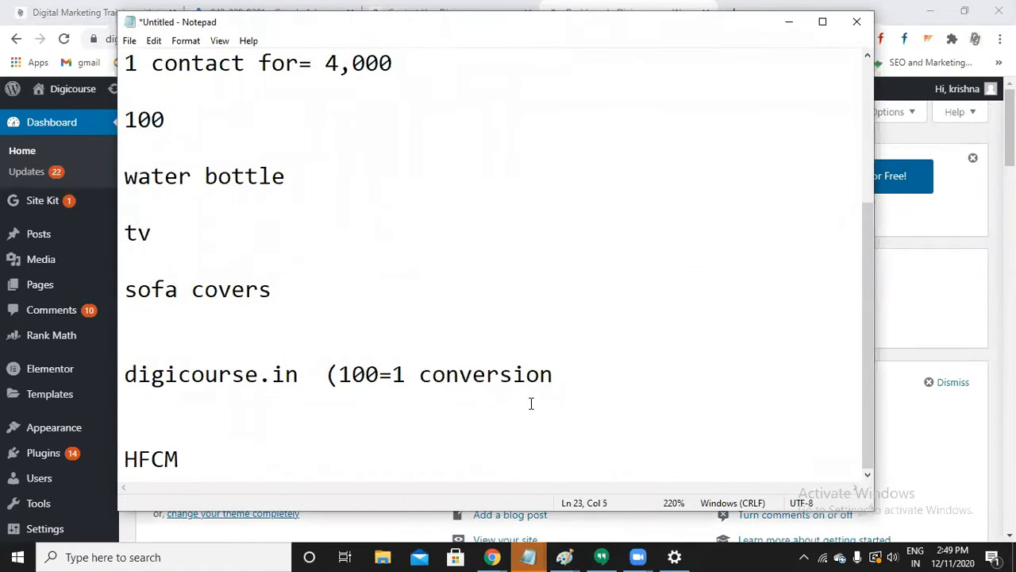
{"action": "left_click", "coordinate": [790, 22]}
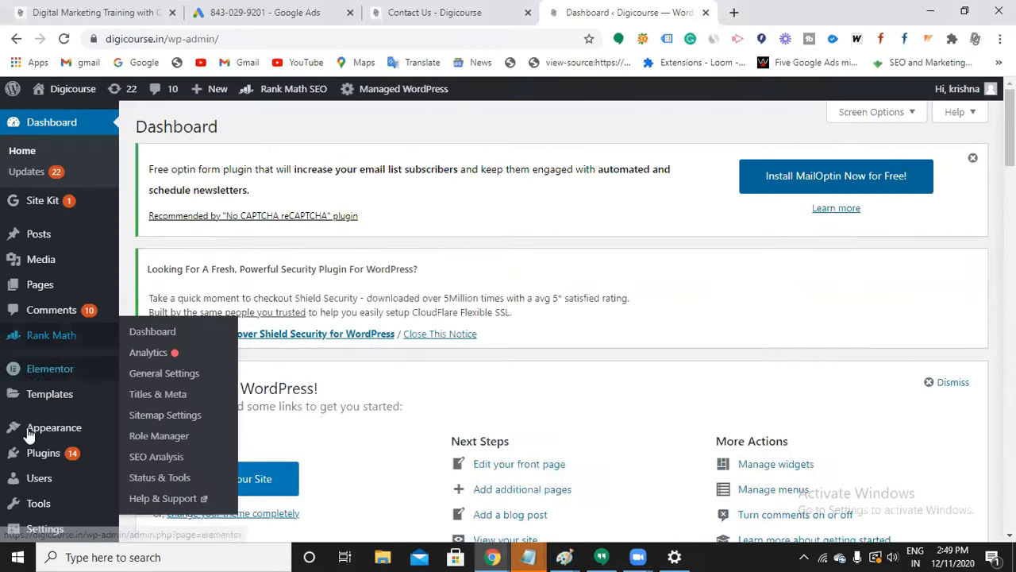
Start a new snippet in the HFCM plugin and name it "google event"
{"action": "scroll", "coordinate": [29, 433], "scroll_direction": "down", "scroll_amount": 4}
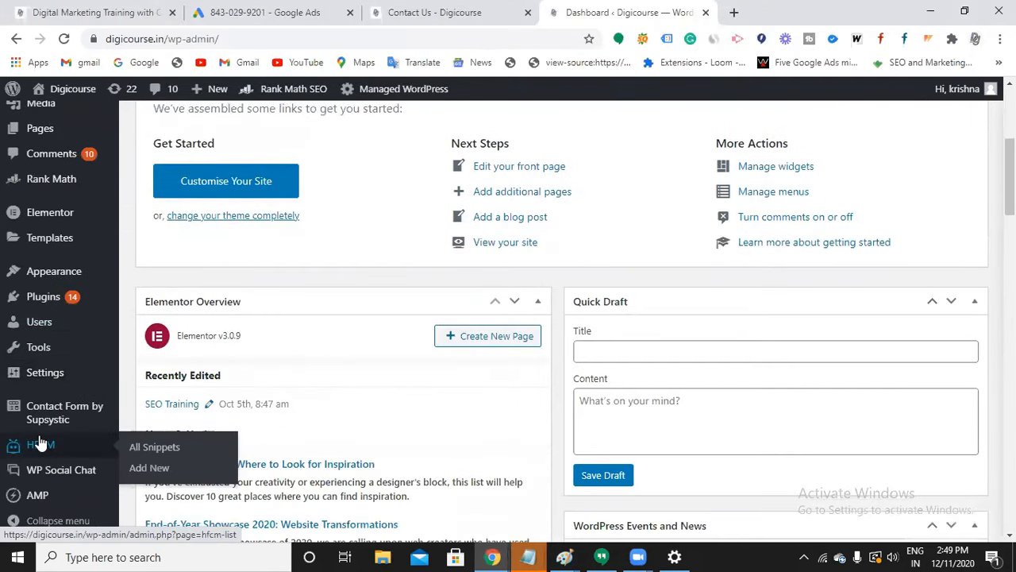
{"action": "left_click", "coordinate": [40, 443]}
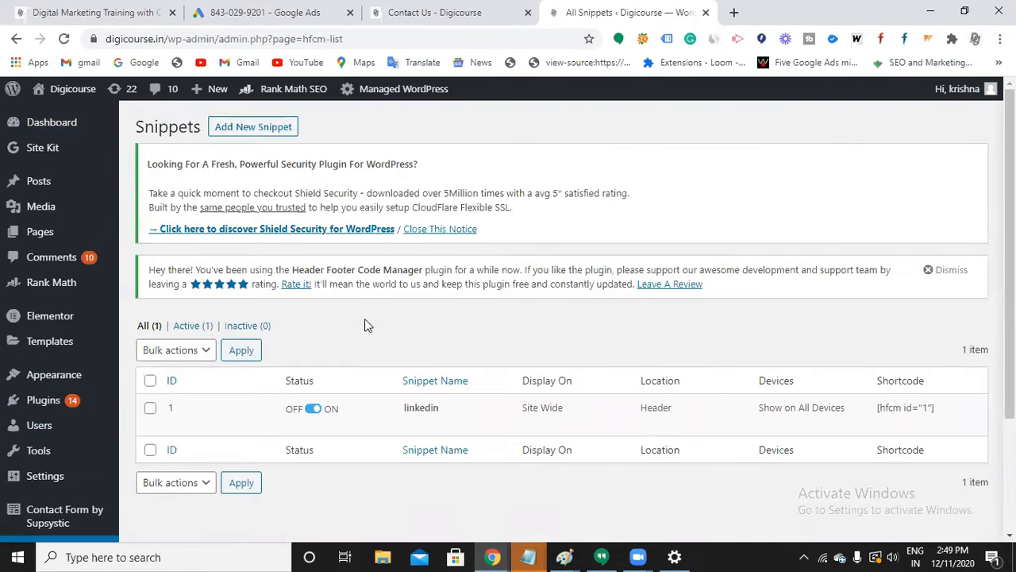
{"action": "left_click", "coordinate": [250, 133]}
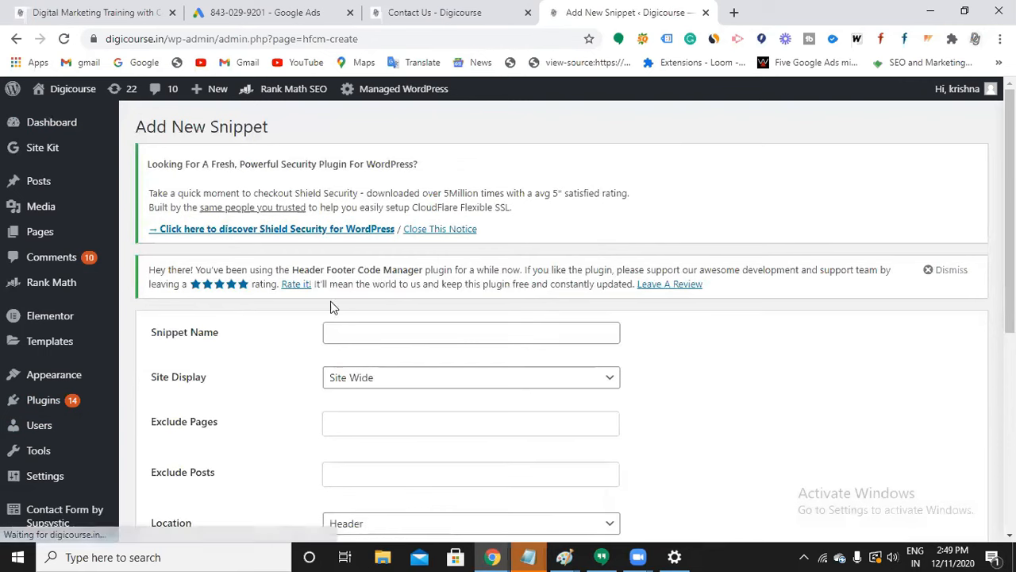
{"action": "left_click", "coordinate": [345, 339]}
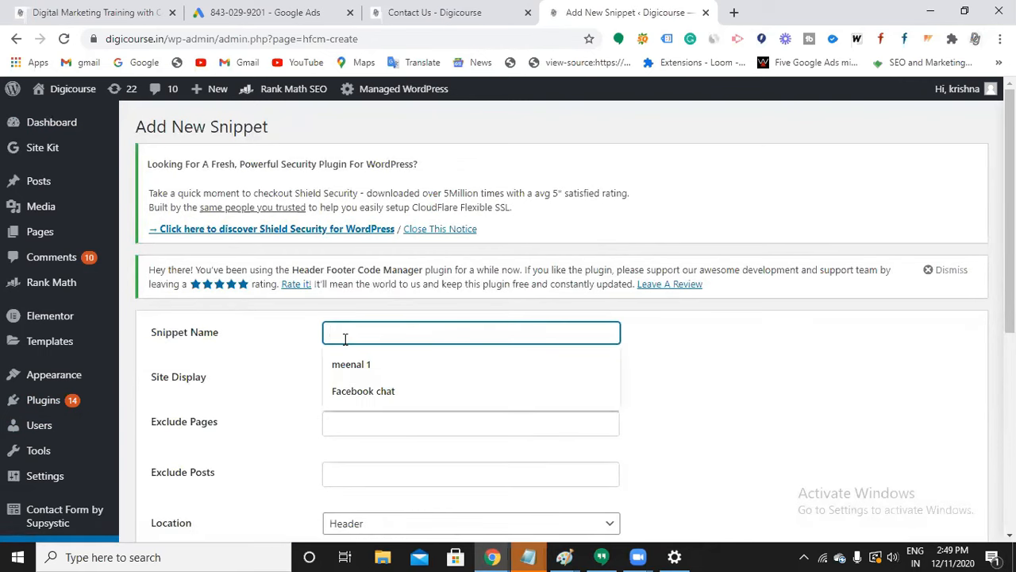
{"action": "type", "text": "google"}
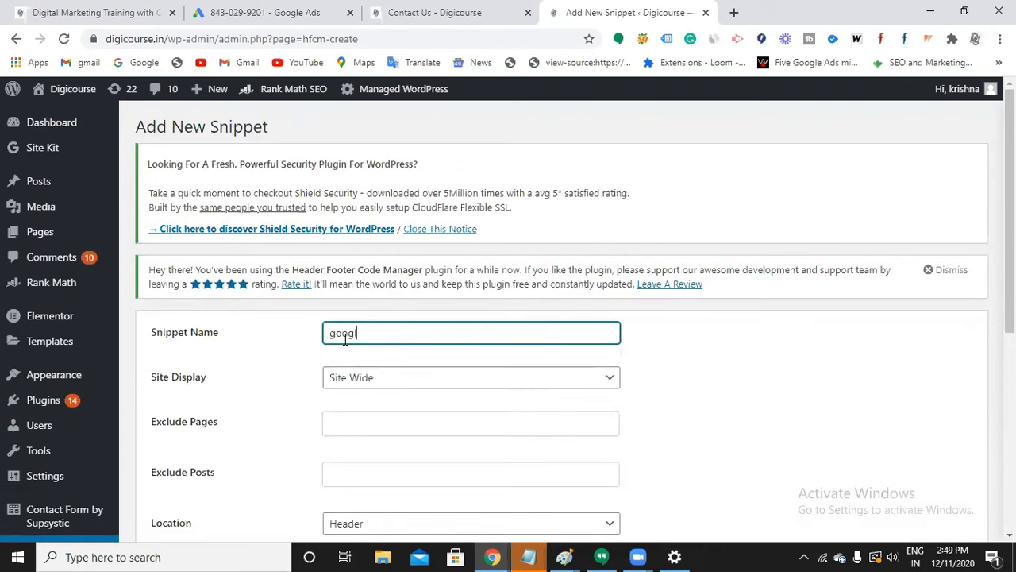
{"action": "type", "text": " event"}
Set the snippet's site display to Specific Pages and add the "Thank you" page to its page list
{"action": "left_click", "coordinate": [390, 383]}
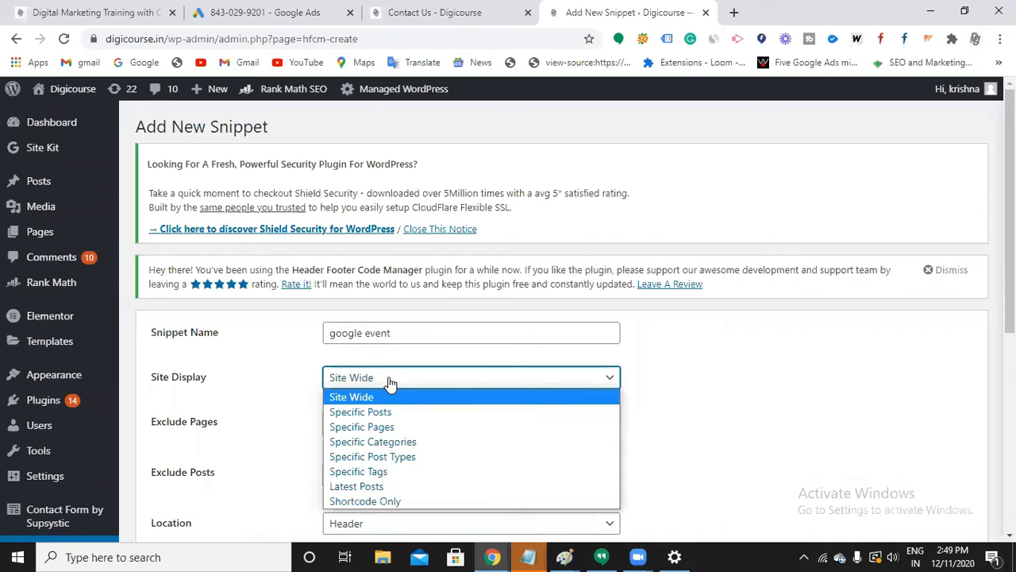
{"action": "left_click", "coordinate": [384, 429]}
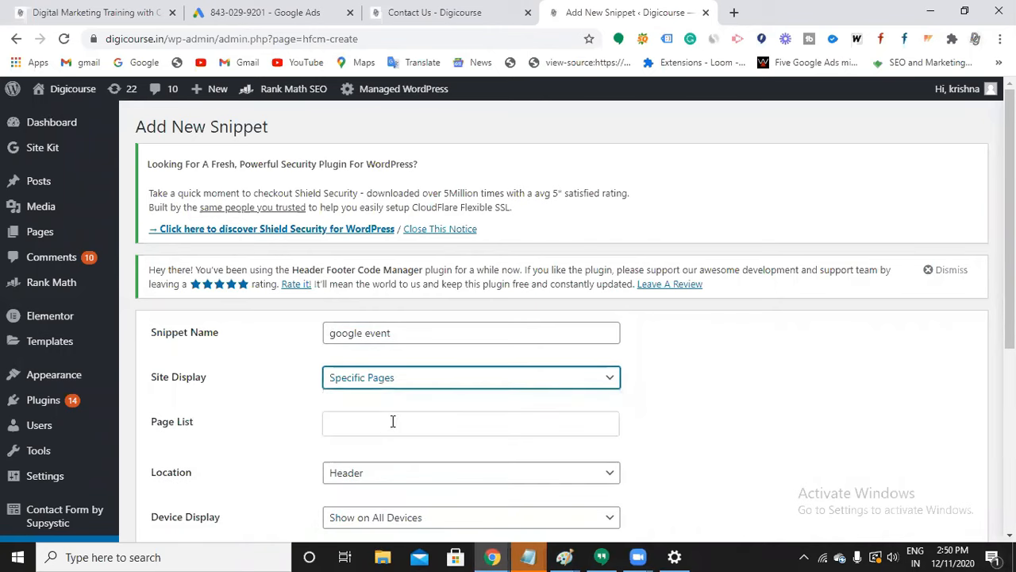
{"action": "left_click", "coordinate": [392, 422]}
{"action": "scroll", "coordinate": [397, 420], "scroll_direction": "down", "scroll_amount": 1}
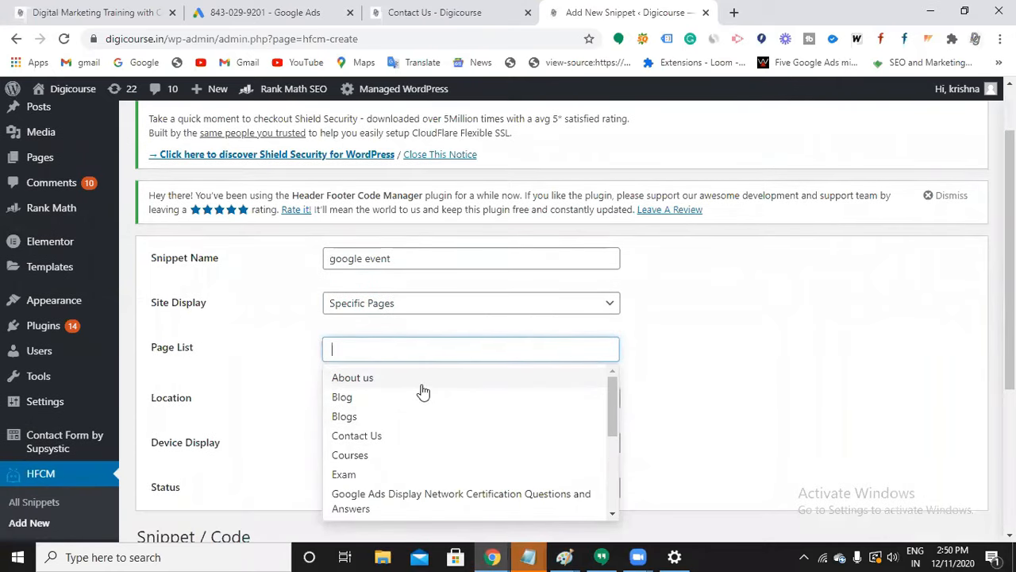
{"action": "type", "text": "th"}
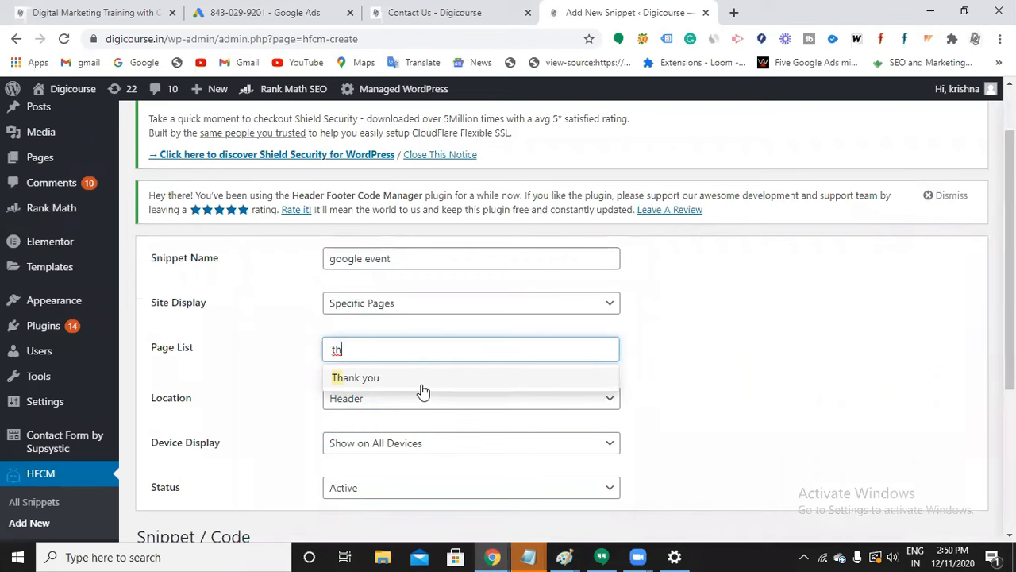
{"action": "left_click", "coordinate": [423, 380]}
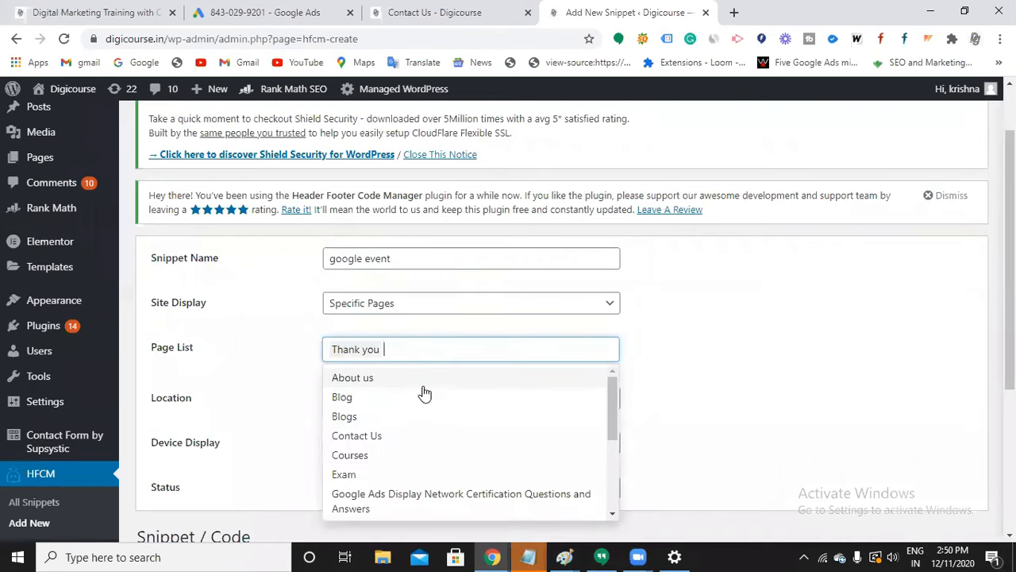
{"action": "left_click", "coordinate": [724, 336]}
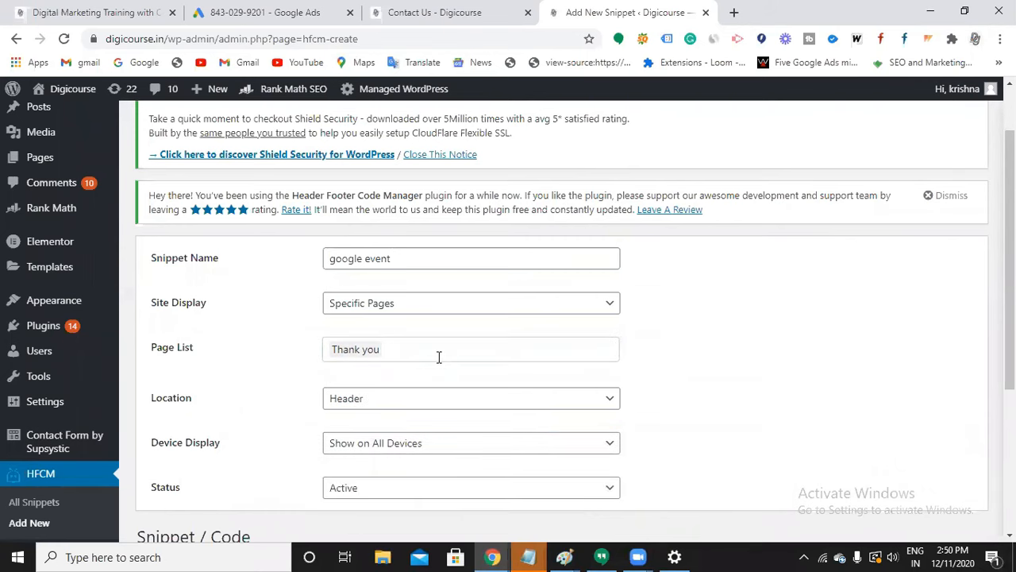
Paste the Google Ads event snippet for the 2pm conversion into the Snippet / Code area
{"action": "scroll", "coordinate": [404, 406], "scroll_direction": "down", "scroll_amount": 1}
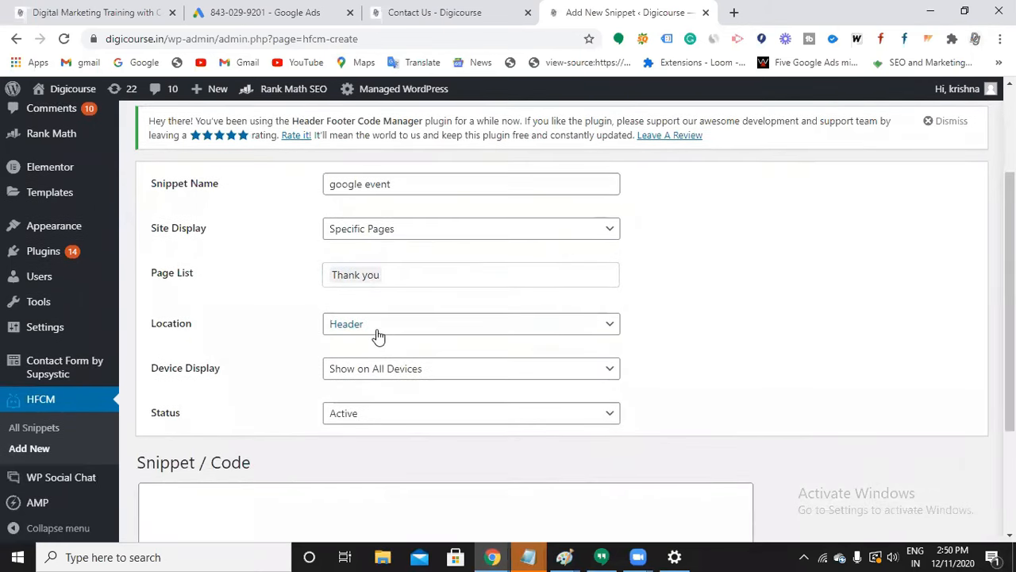
{"action": "scroll", "coordinate": [378, 336], "scroll_direction": "down", "scroll_amount": 2}
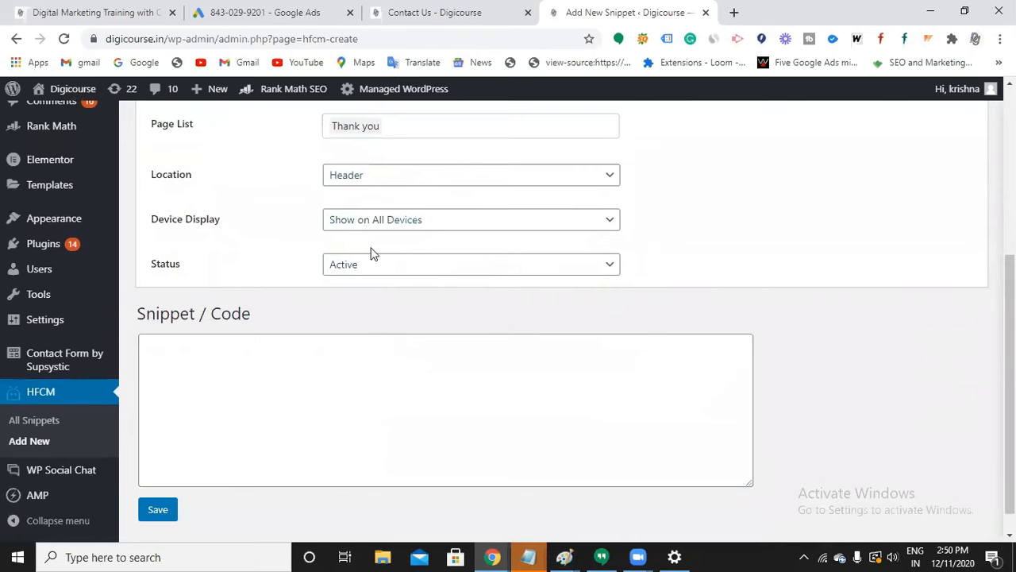
{"action": "left_click", "coordinate": [308, 359]}
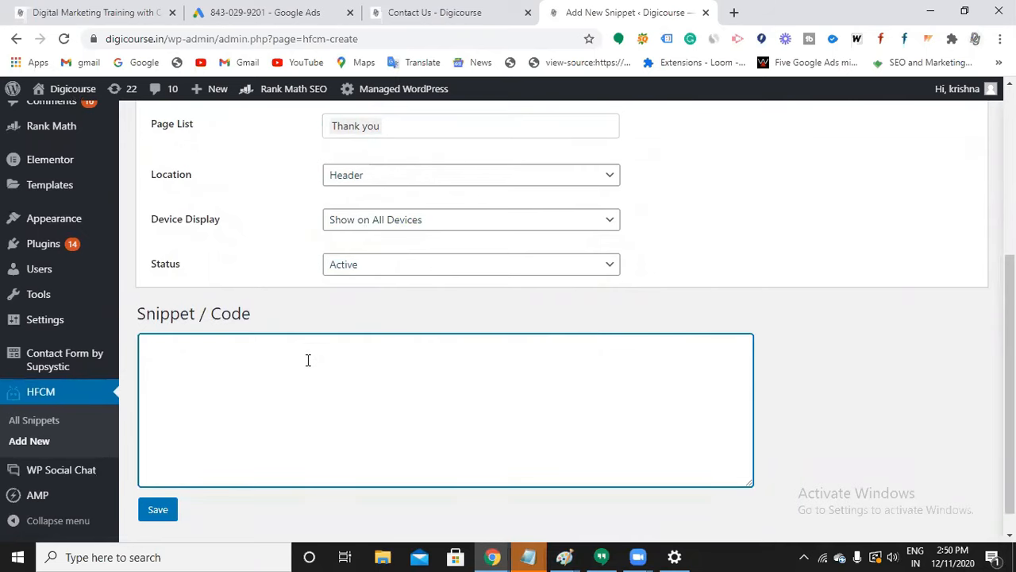
{"action": "type", "text": "<!-- Event snippet for 2pm conversion conversion page --> <script>   gtag('event', 'conversion', {'send_to': 'AW-661561266/92EwCMb-je0BELK_ursC'}); </script>"}
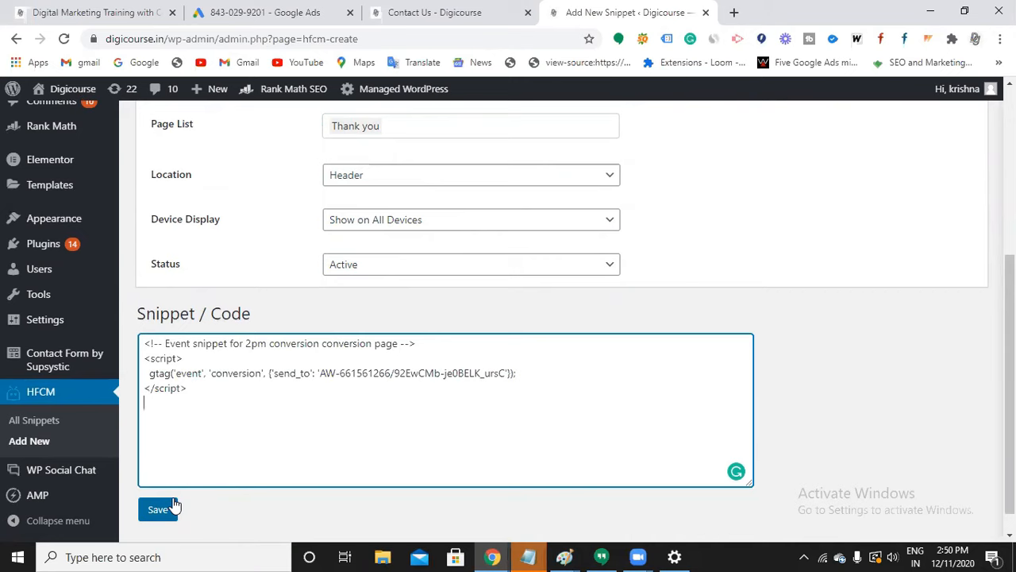
Review the snippet's display settings and delete all of the pasted event code without saving
{"action": "scroll", "coordinate": [262, 492], "scroll_direction": "up", "scroll_amount": 4}
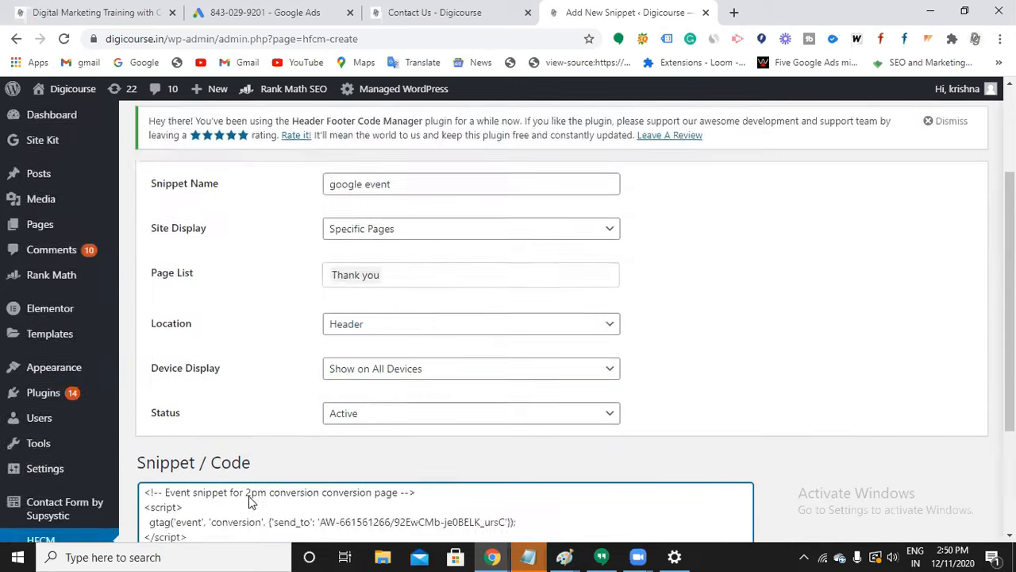
{"action": "scroll", "coordinate": [278, 397], "scroll_direction": "down", "scroll_amount": 1}
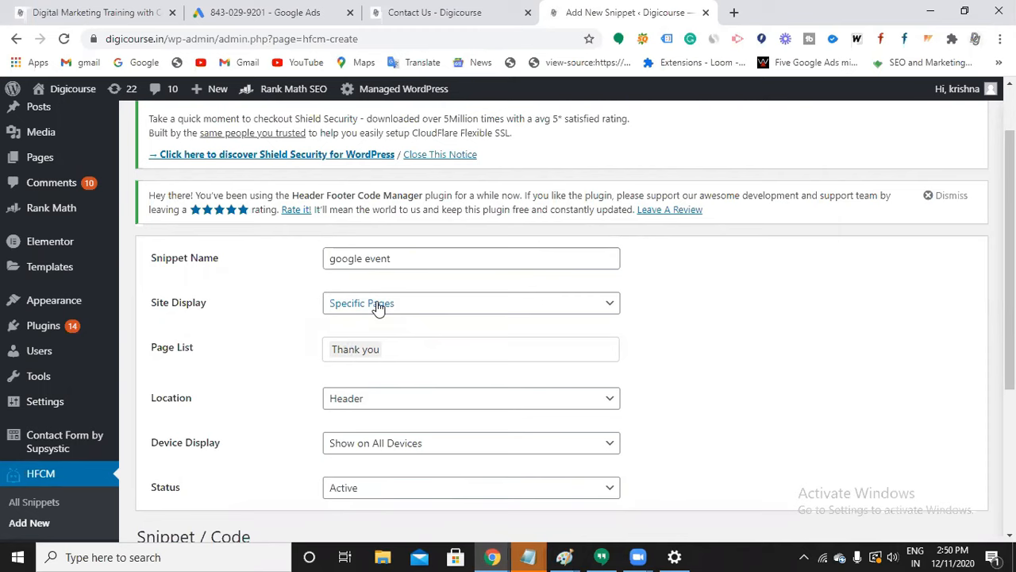
{"action": "scroll", "coordinate": [447, 357], "scroll_direction": "down", "scroll_amount": 3}
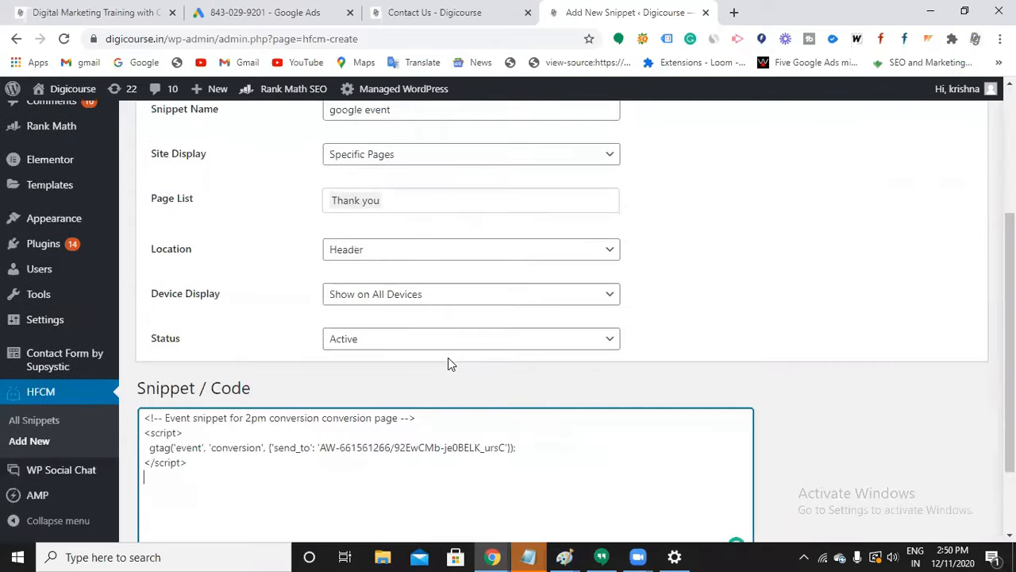
{"action": "key", "text": "BackSpace"}
{"action": "key", "text": "BackSpace"}
{"action": "key", "text": "BackSpace"}
{"action": "key", "text": "BackSpace"}
{"action": "key", "text": "BackSpace"}
{"action": "key", "text": "BackSpace"}
{"action": "key", "text": "BackSpace"}
{"action": "key", "text": "BackSpace"}
{"action": "key", "text": "BackSpace"}
{"action": "key", "text": "BackSpace"}
{"action": "key", "text": "BackSpace"}
{"action": "key", "text": "BackSpace"}
{"action": "key", "text": "BackSpace"}
{"action": "key", "text": "BackSpace"}
{"action": "key", "text": "BackSpace"}
{"action": "key", "text": "BackSpace"}
{"action": "key", "text": "BackSpace"}
{"action": "key", "text": "BackSpace"}
{"action": "key", "text": "BackSpace"}
{"action": "key", "text": "BackSpace"}
{"action": "key", "text": "BackSpace"}
{"action": "key", "text": "BackSpace"}
{"action": "key", "text": "BackSpace"}
{"action": "key", "text": "BackSpace"}
{"action": "key", "text": "BackSpace"}
{"action": "key", "text": "BackSpace"}
{"action": "key", "text": "BackSpace"}
{"action": "key", "text": "BackSpace"}
{"action": "key", "text": "BackSpace"}
{"action": "key", "text": "BackSpace"}
{"action": "key", "text": "BackSpace"}
{"action": "key", "text": "BackSpace"}
{"action": "key", "text": "BackSpace"}
{"action": "key", "text": "BackSpace"}
{"action": "key", "text": "BackSpace"}
{"action": "key", "text": "BackSpace"}
{"action": "key", "text": "BackSpace"}
{"action": "key", "text": "BackSpace"}
{"action": "key", "text": "BackSpace"}
{"action": "key", "text": "BackSpace"}
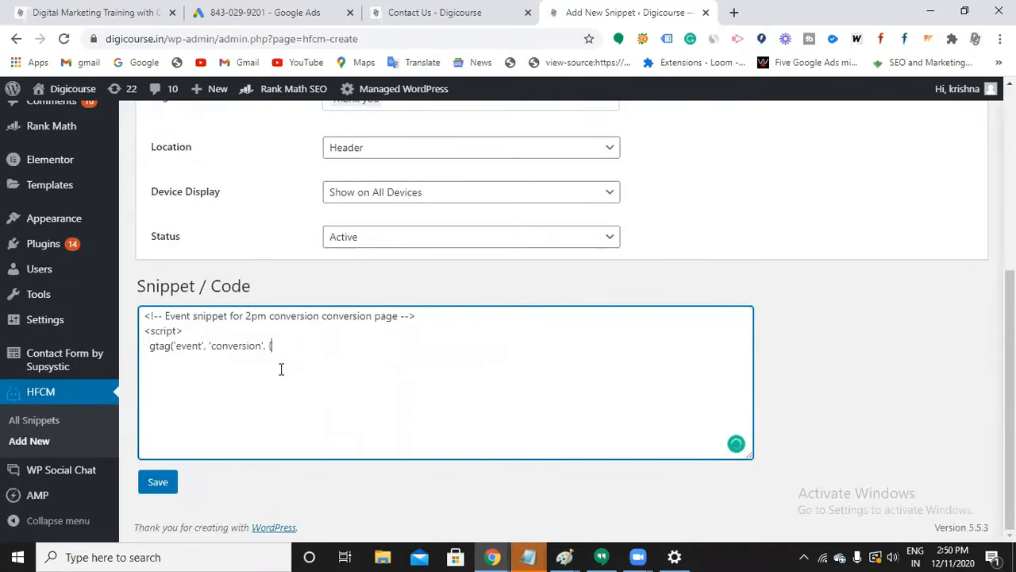
{"action": "key", "text": "BackSpace"}
{"action": "key", "text": "BackSpace"}
{"action": "key", "text": "BackSpace"}
{"action": "key", "text": "BackSpace"}
{"action": "key", "text": "BackSpace"}
{"action": "key", "text": "BackSpace"}
{"action": "key", "text": "BackSpace"}
{"action": "key", "text": "BackSpace"}
{"action": "key", "text": "BackSpace"}
{"action": "key", "text": "BackSpace"}
{"action": "key", "text": "BackSpace"}
{"action": "key", "text": "BackSpace"}
{"action": "key", "text": "BackSpace"}
{"action": "key", "text": "BackSpace"}
{"action": "key", "text": "BackSpace"}
{"action": "key", "text": "BackSpace"}
{"action": "key", "text": "BackSpace"}
{"action": "key", "text": "BackSpace"}
{"action": "key", "text": "BackSpace"}
{"action": "key", "text": "BackSpace"}
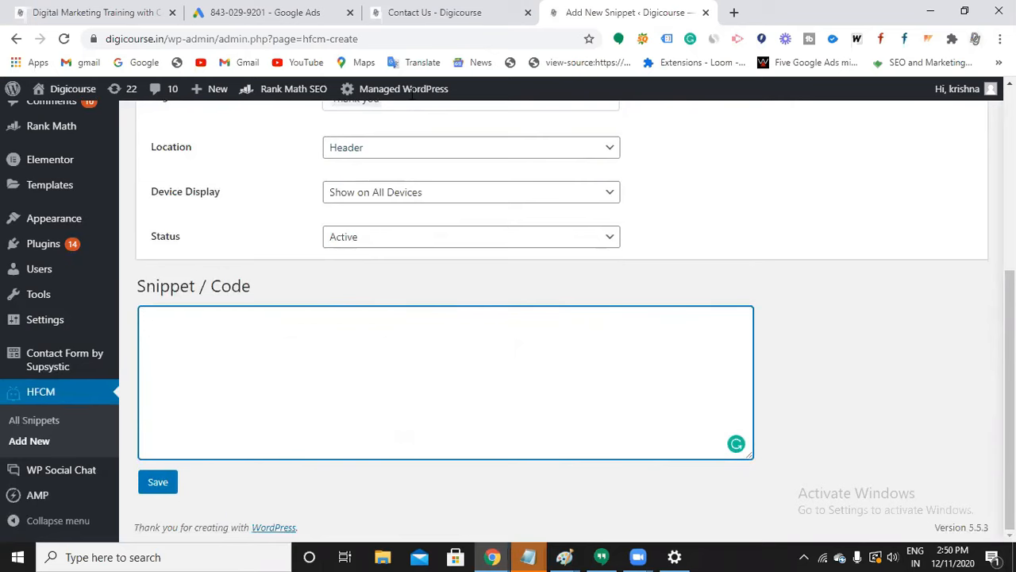
Return to Google Ads, proceed past the tag setup, and finish creating the "2pm conversion" action
{"action": "left_click", "coordinate": [267, 14]}
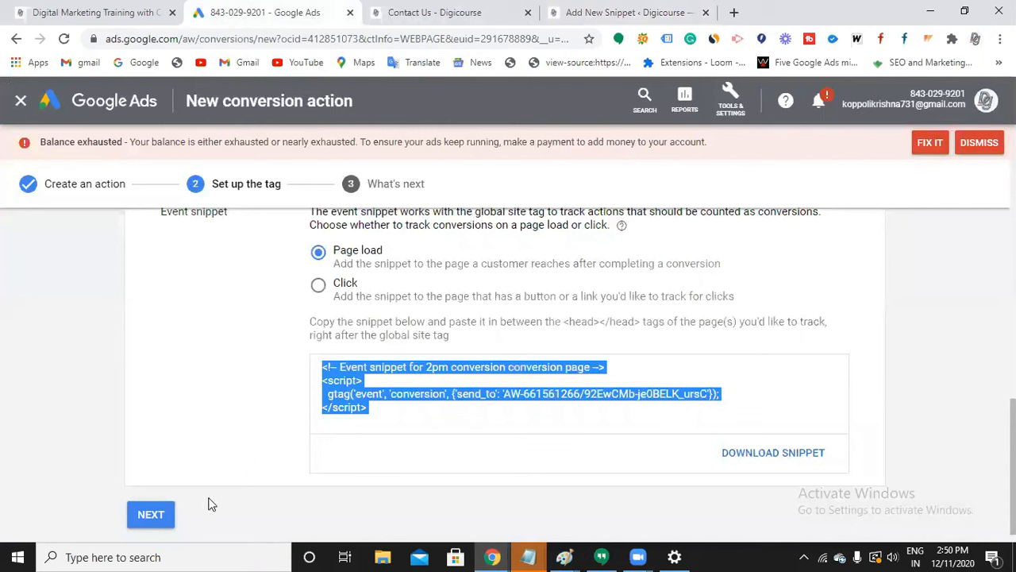
{"action": "left_click", "coordinate": [158, 516]}
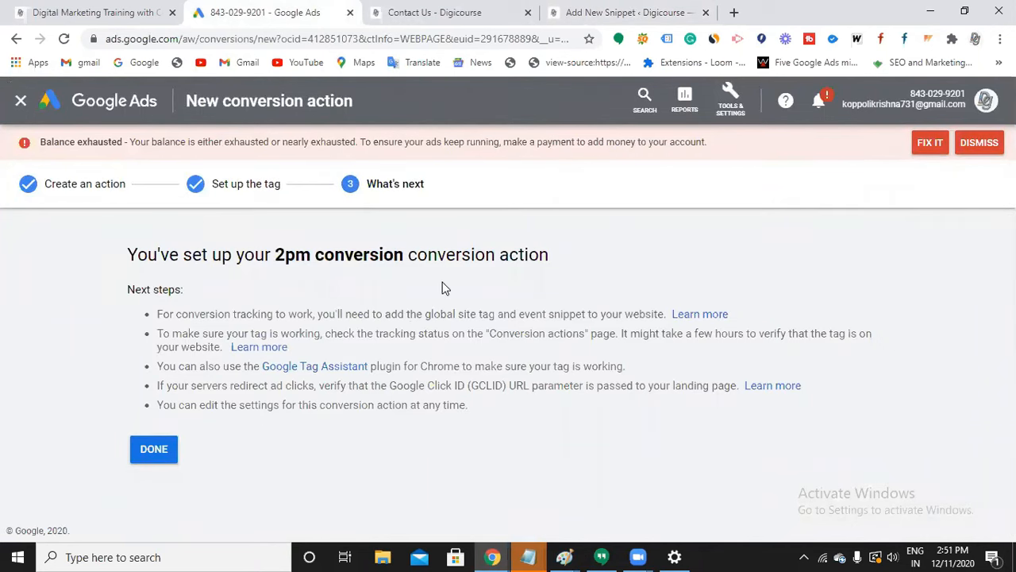
{"action": "left_click", "coordinate": [154, 449]}
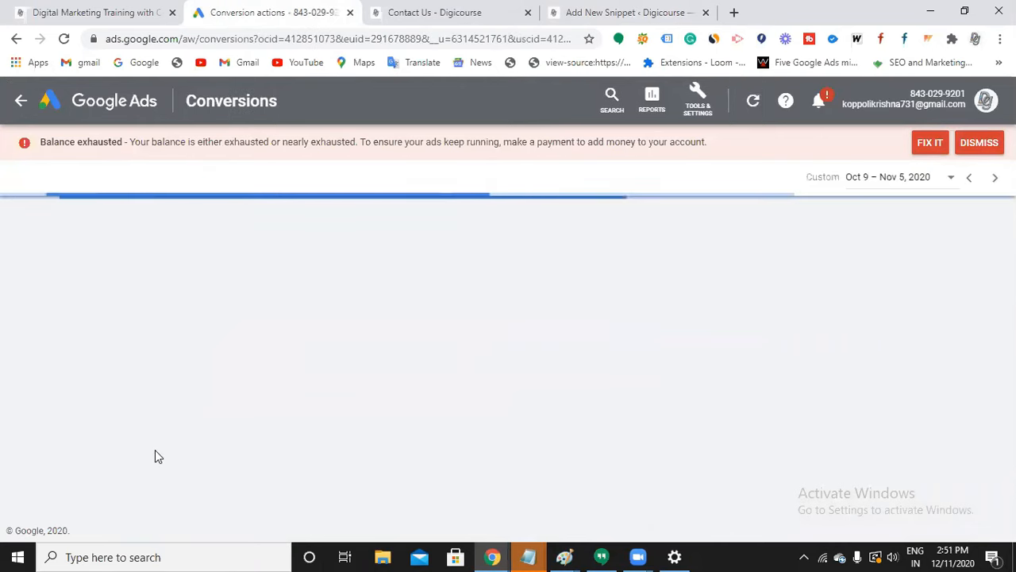